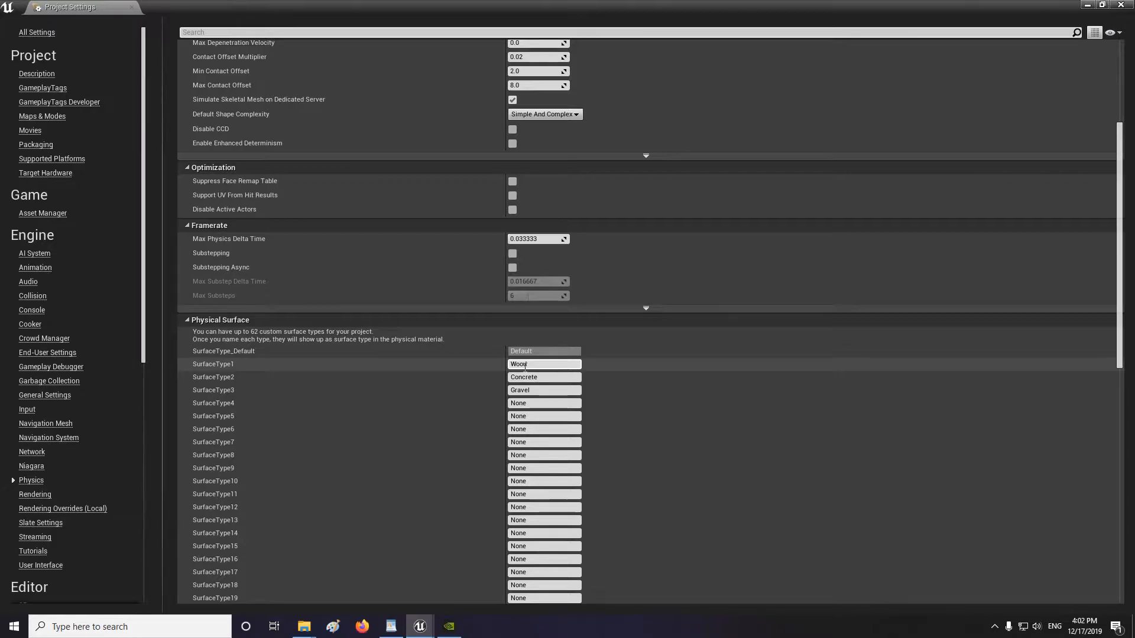
Finish naming SurfaceType1 Wood in the Physical Surface list and close the Project Settings window.
key(Return)
scroll(455, 423, down, 10)
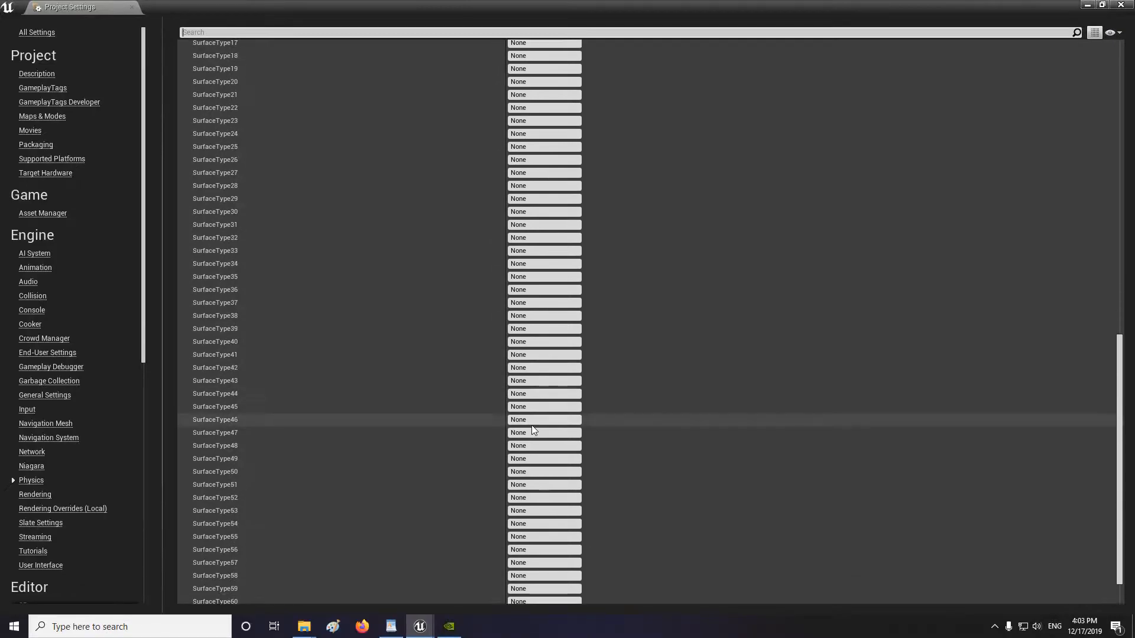
scroll(517, 424, up, 6)
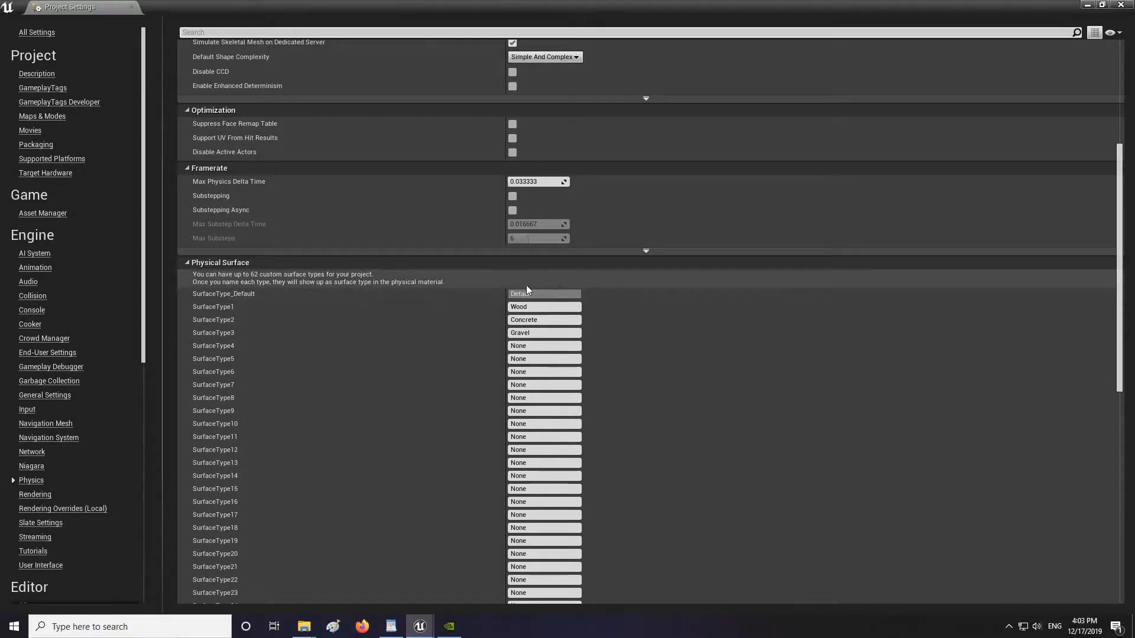
click(539, 307)
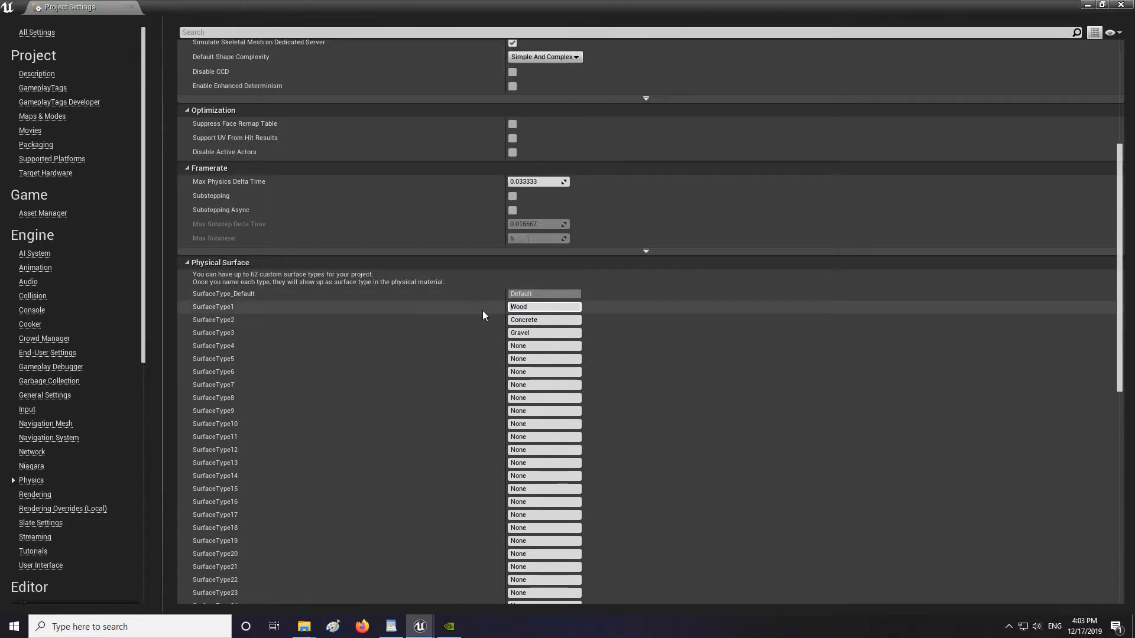
click(750, 357)
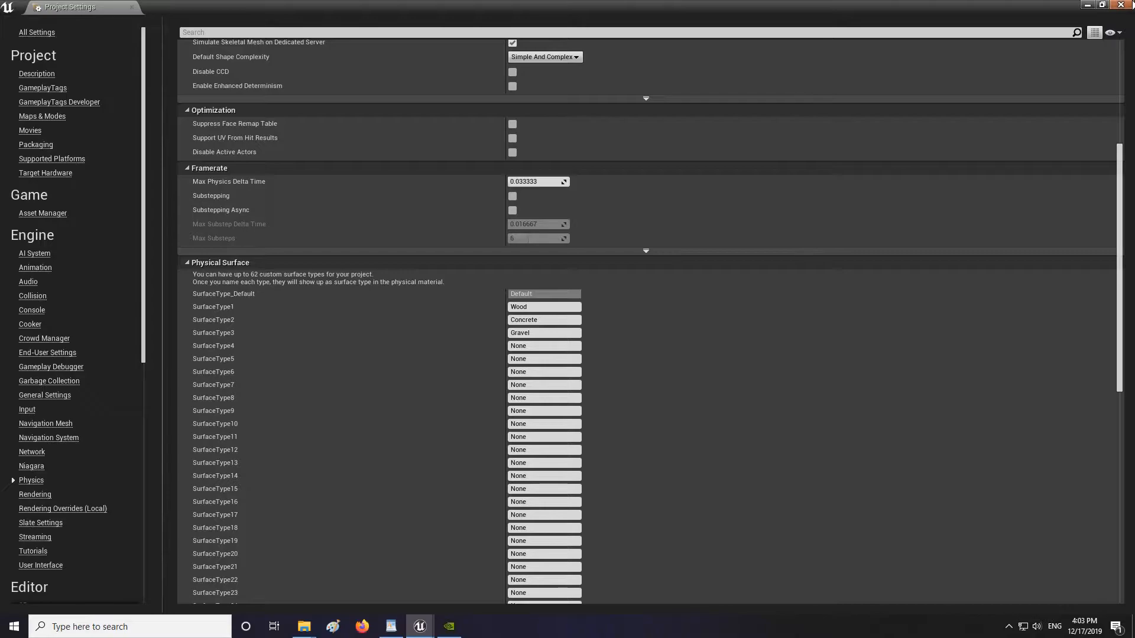
click(1122, 6)
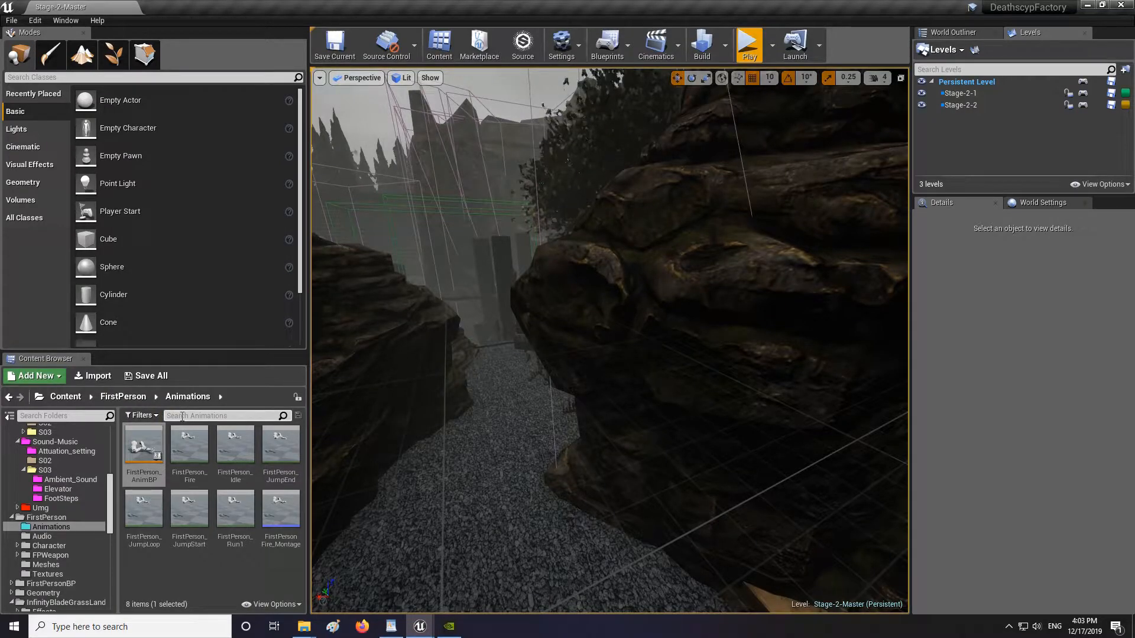
Open the Materials > S03 > Physical_MAT folder and delete its Concrete, Gravel and Wood physical materials.
click(208, 577)
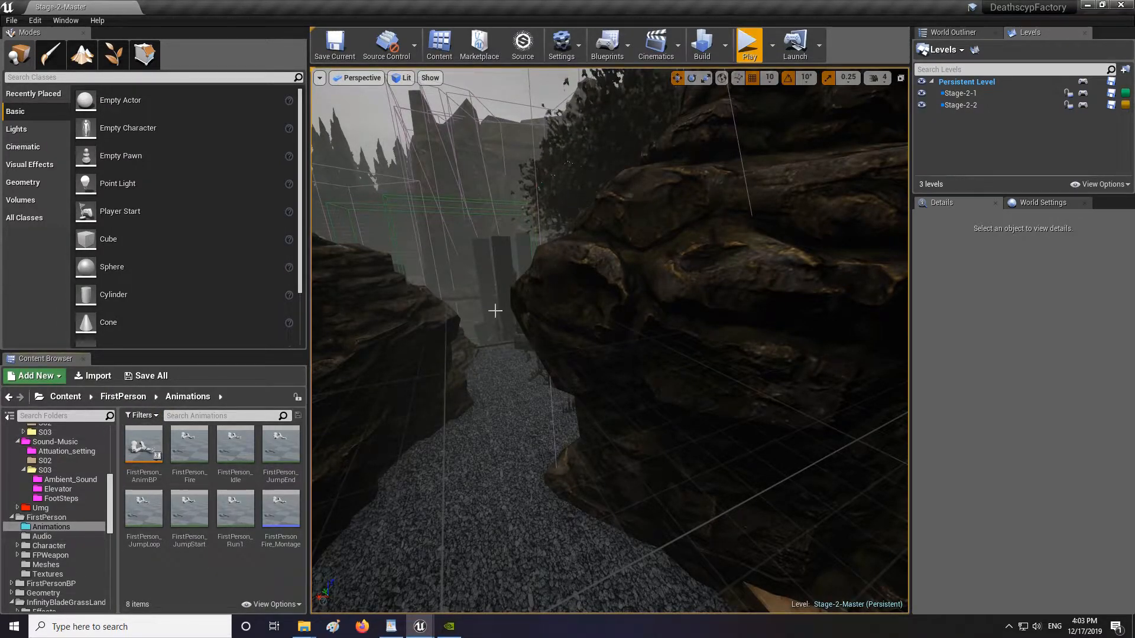
click(44, 470)
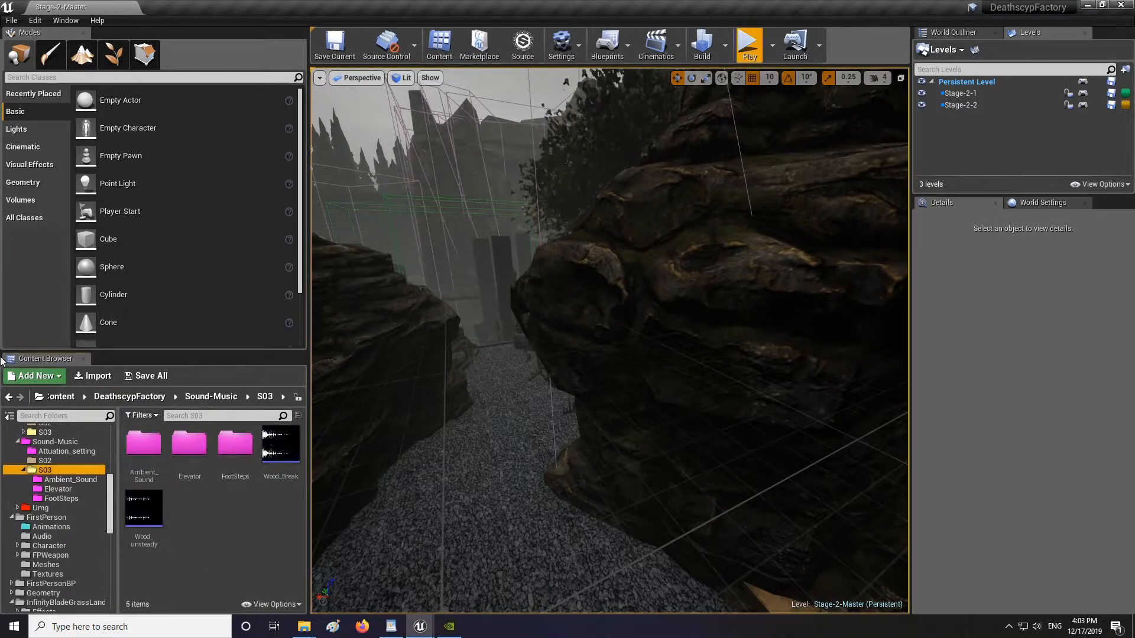
scroll(67, 485, up, 5)
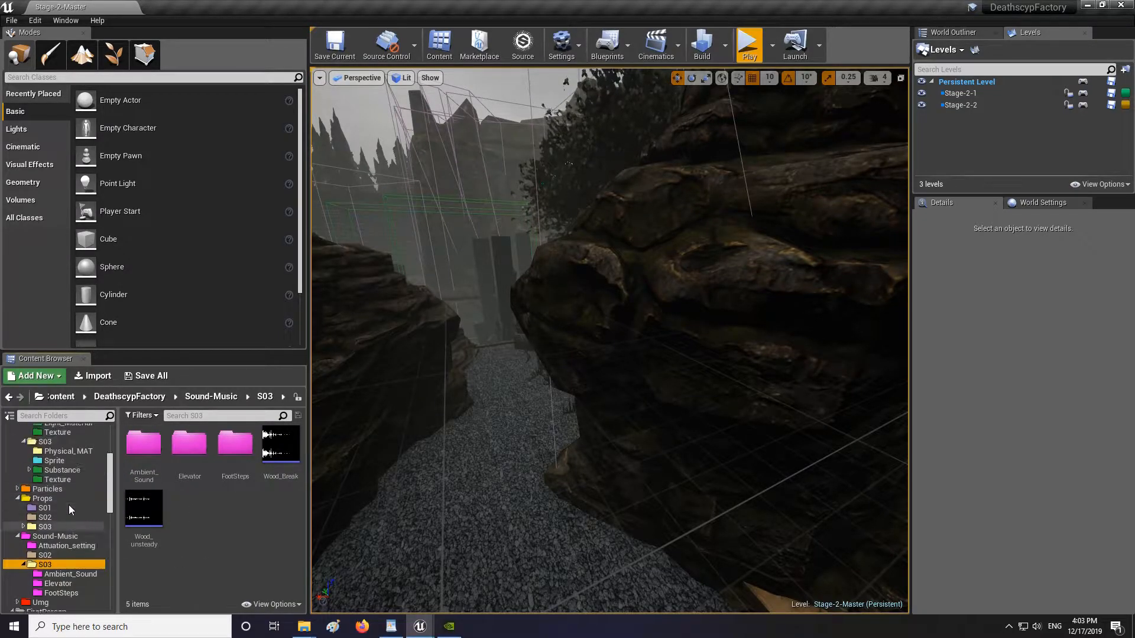
click(62, 488)
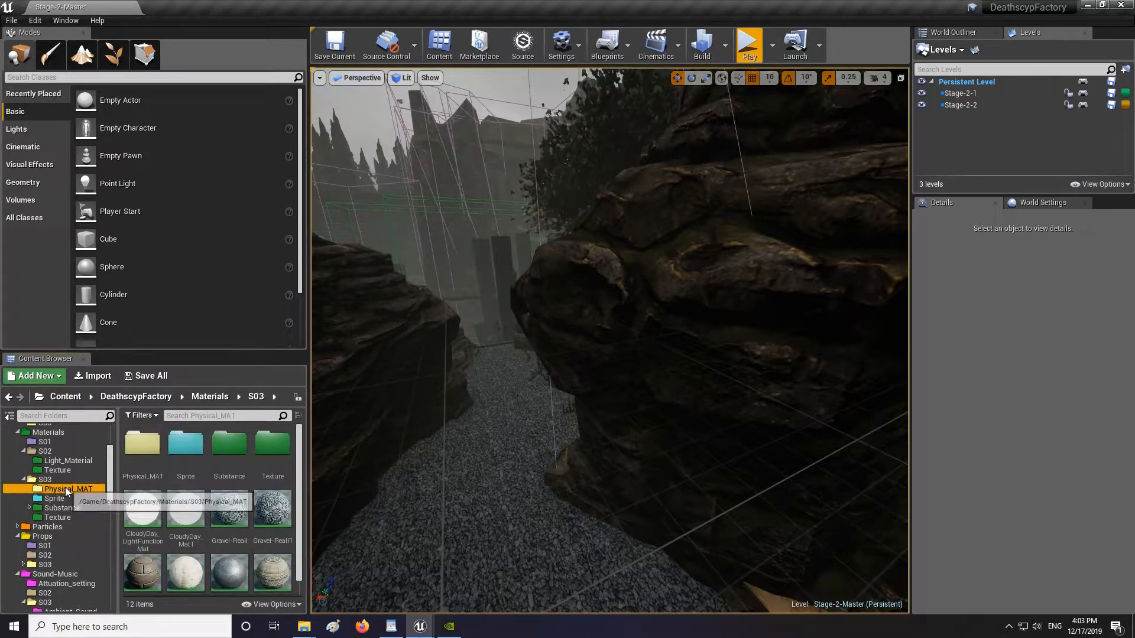
click(144, 444)
shift+click(229, 448)
key(Delete)
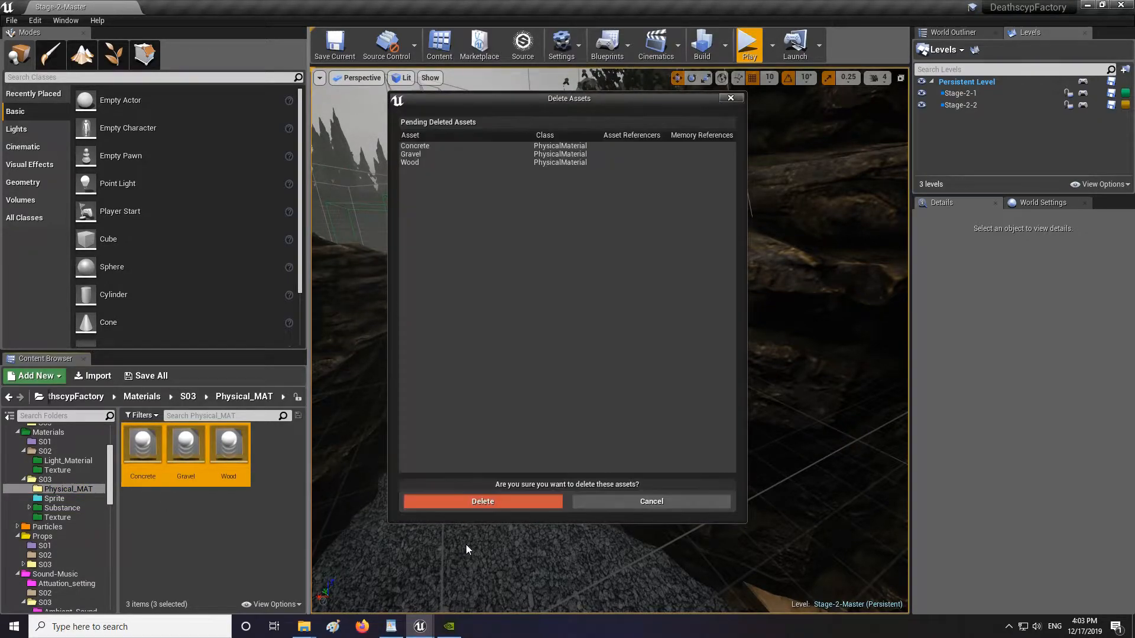
click(477, 504)
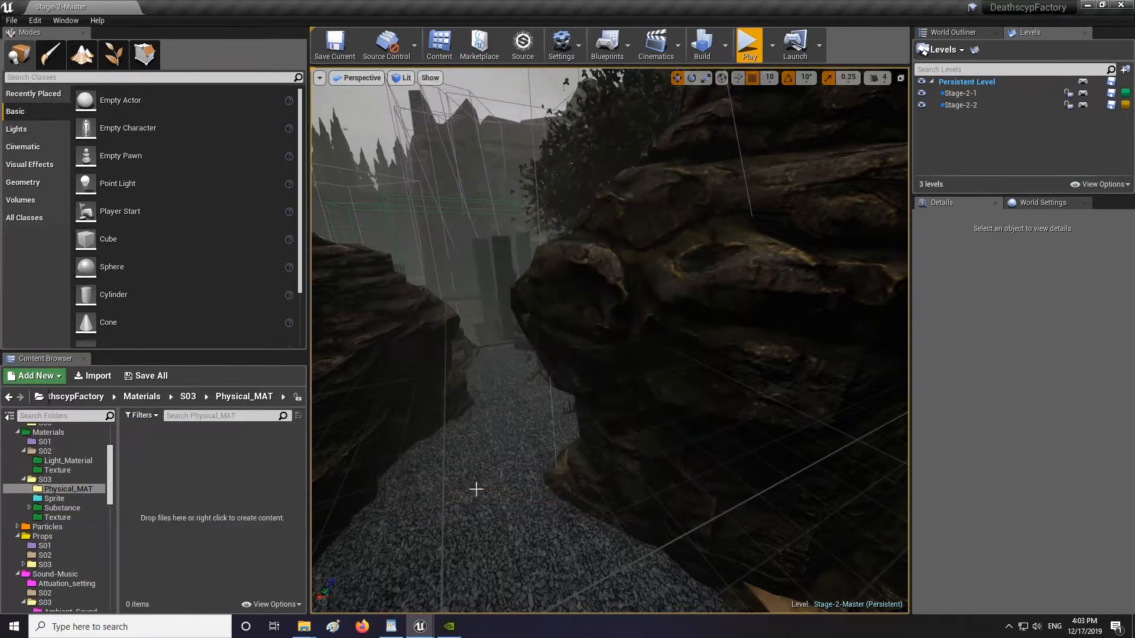
Create a new Physical Material asset in the Physical_MAT folder and name it Wood.
right_click(149, 447)
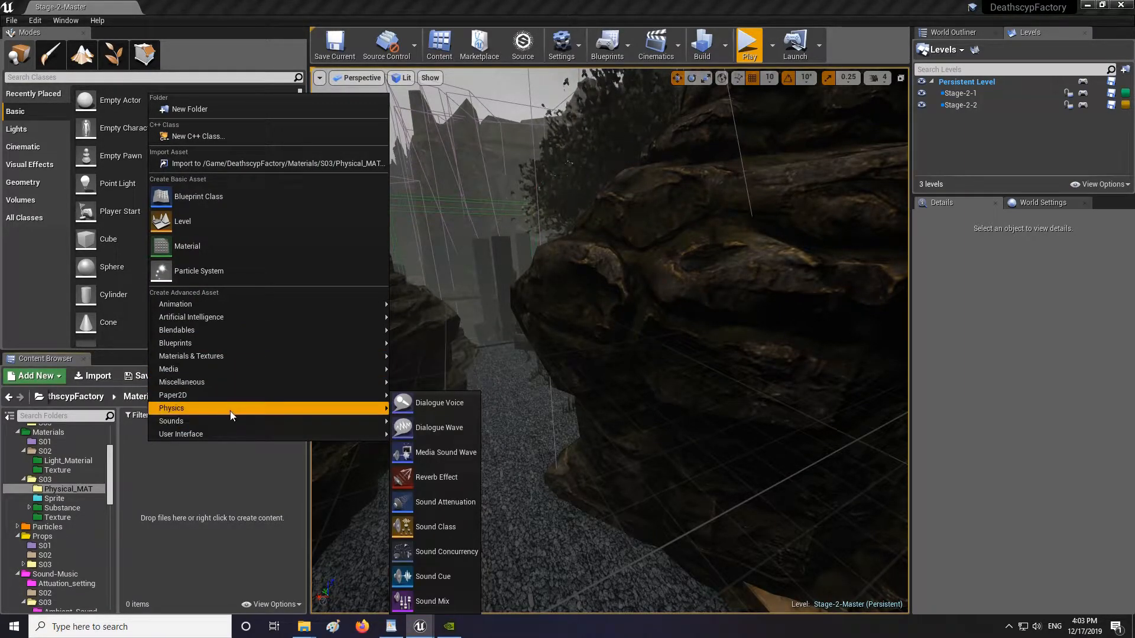
mouse_move(231, 411)
click(453, 417)
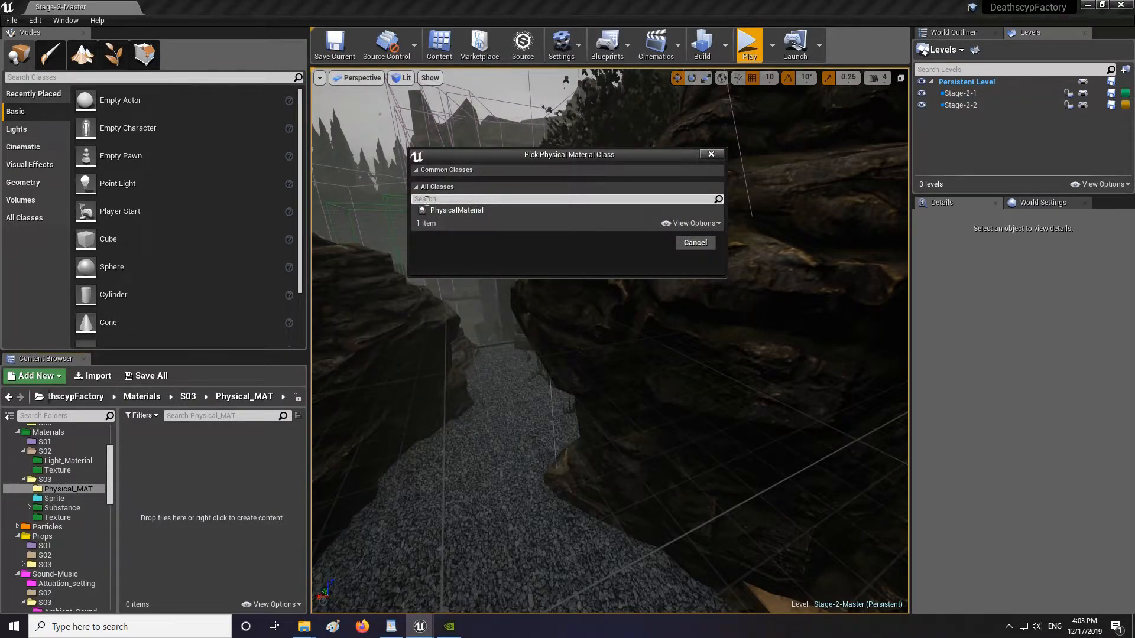
click(460, 211)
click(647, 243)
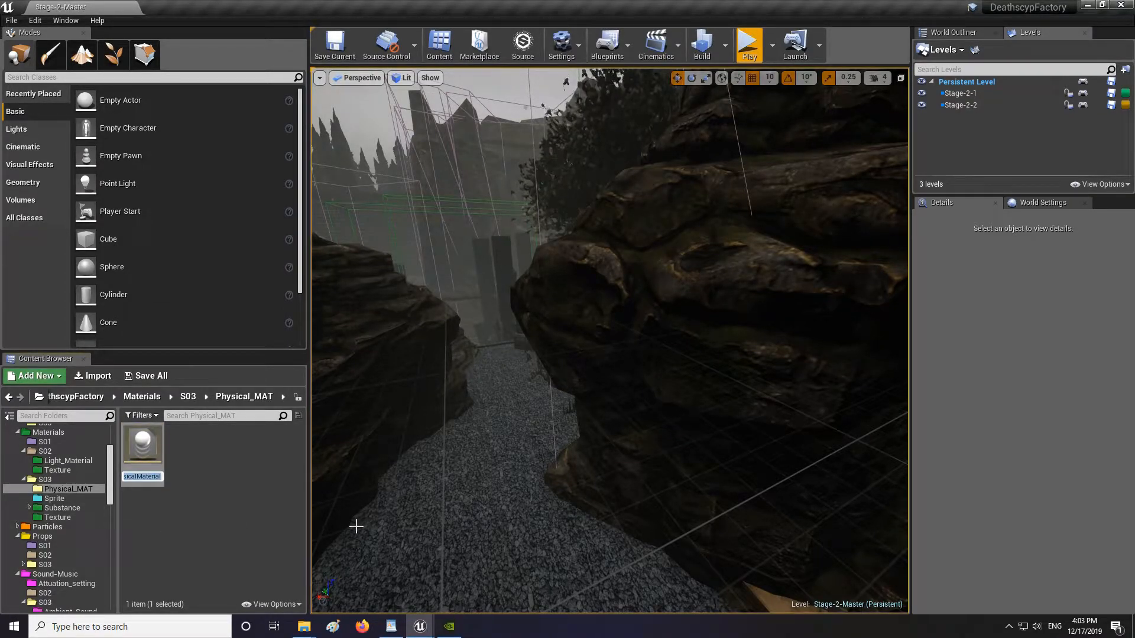
text(Wood)
key(Return)
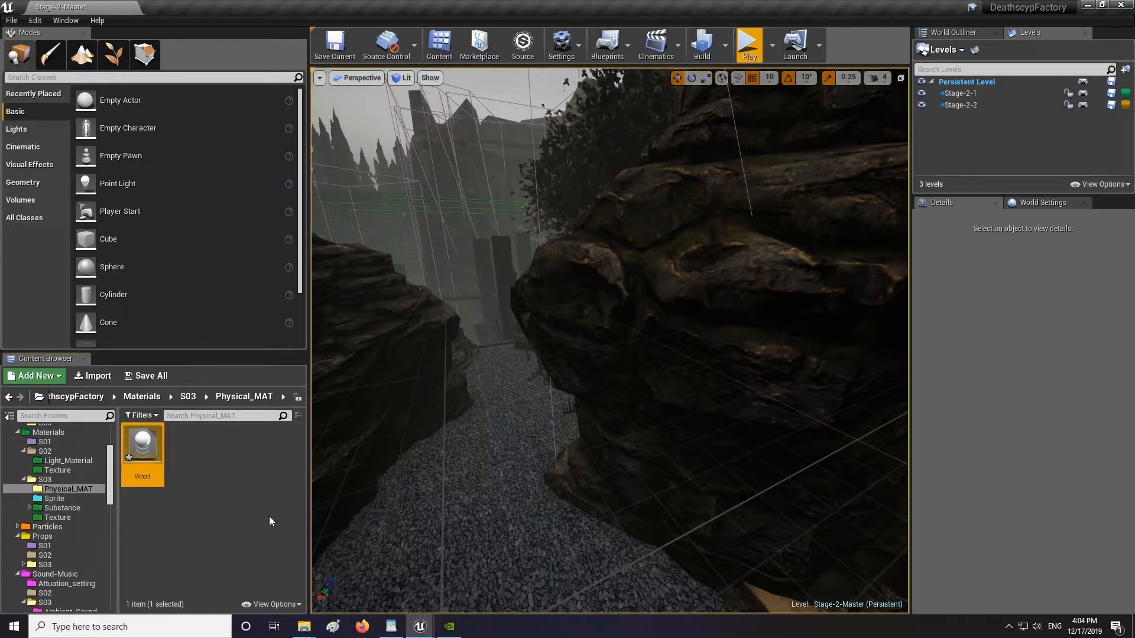
Open the Wood physical material, set its Surface Type to Wood, save it and close its editor.
double_click(161, 449)
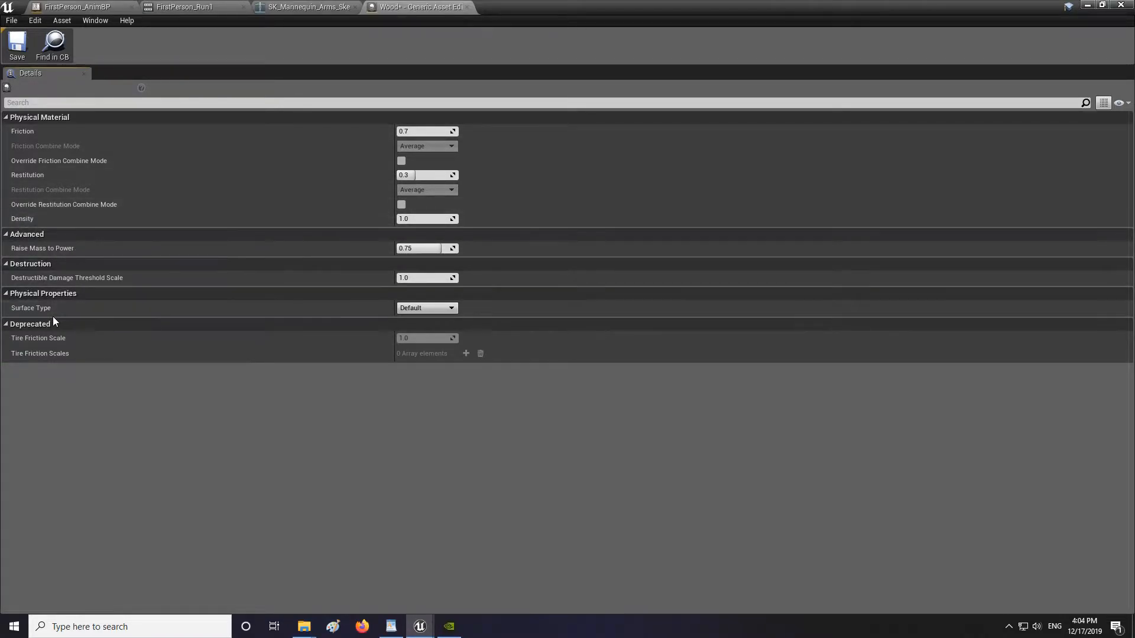
mouse_move(32, 309)
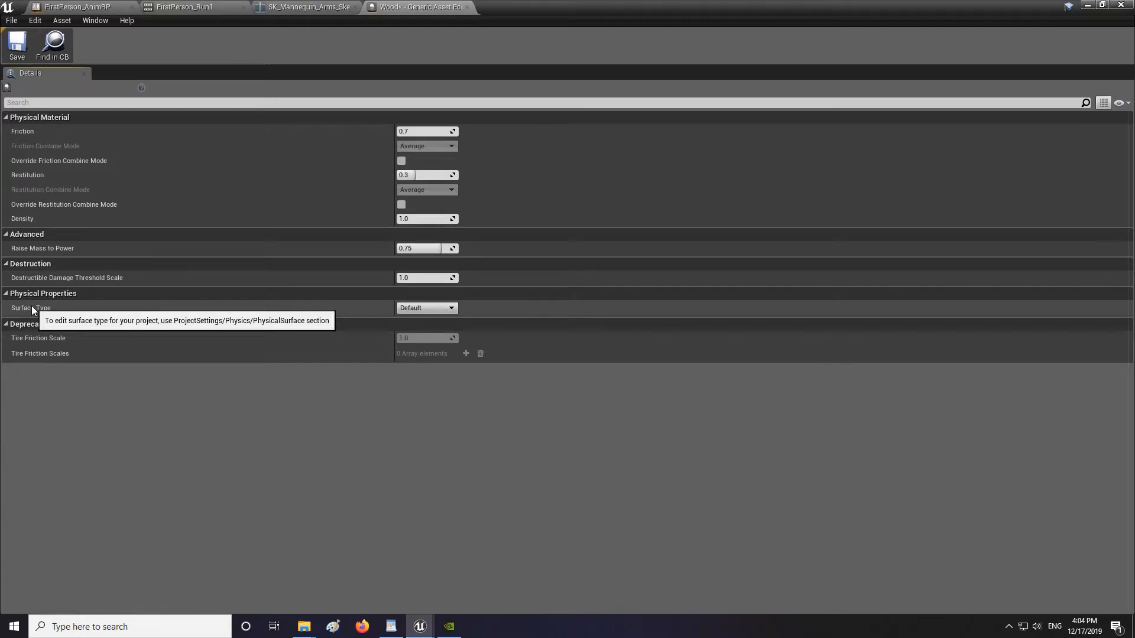
click(447, 309)
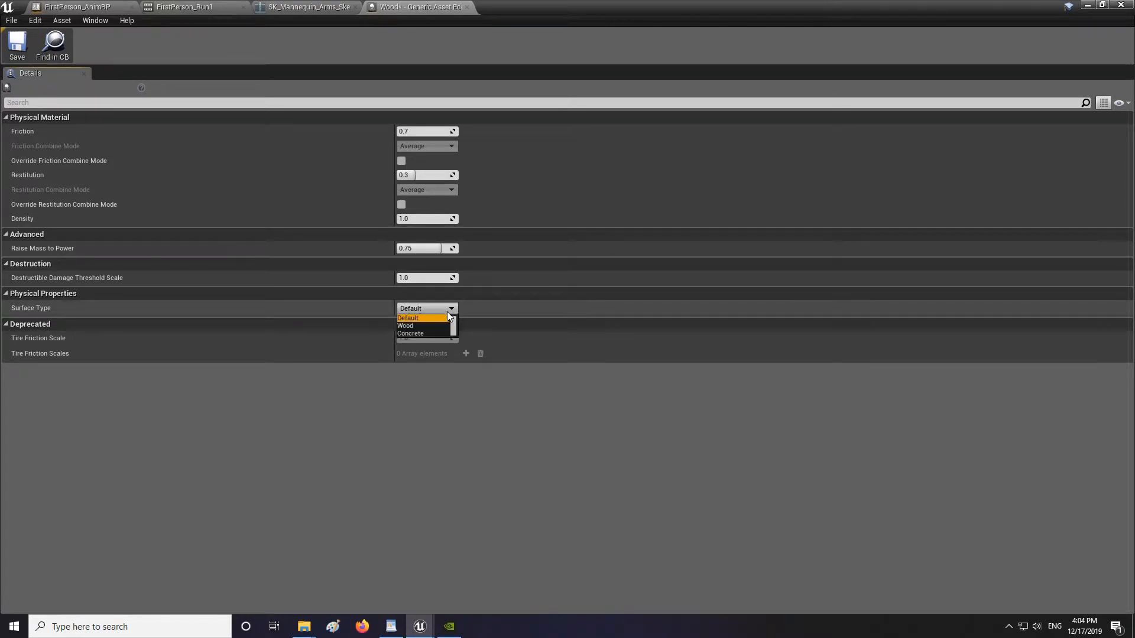
click(414, 326)
click(26, 45)
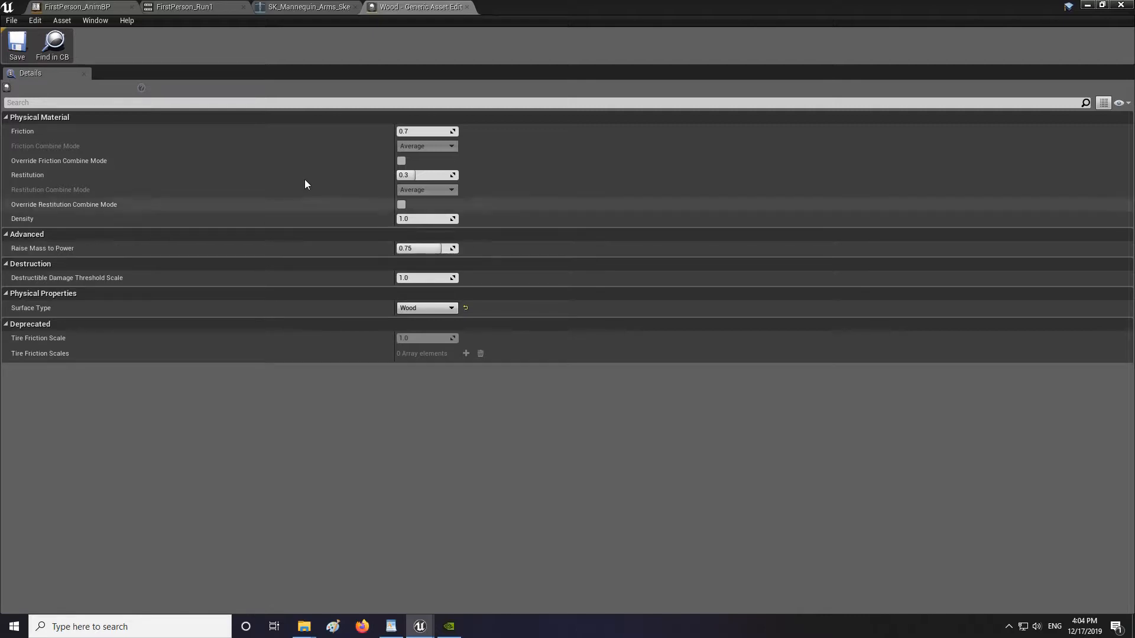
click(467, 8)
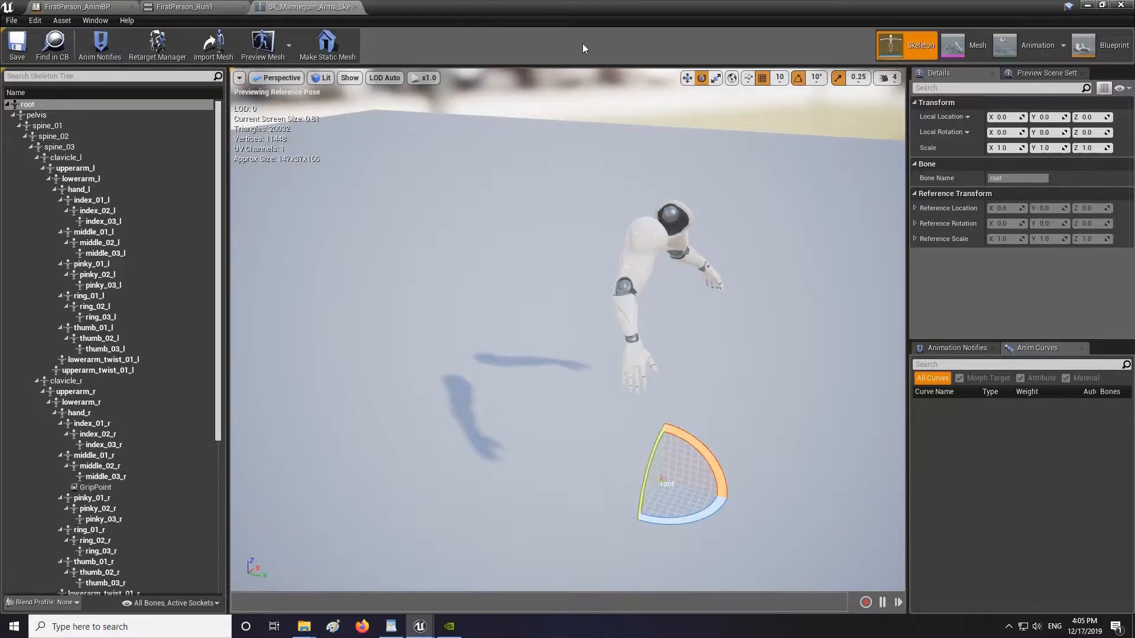
click(1086, 6)
Duplicate the Wood physical material and name the copy Concrete.
right_click(140, 463)
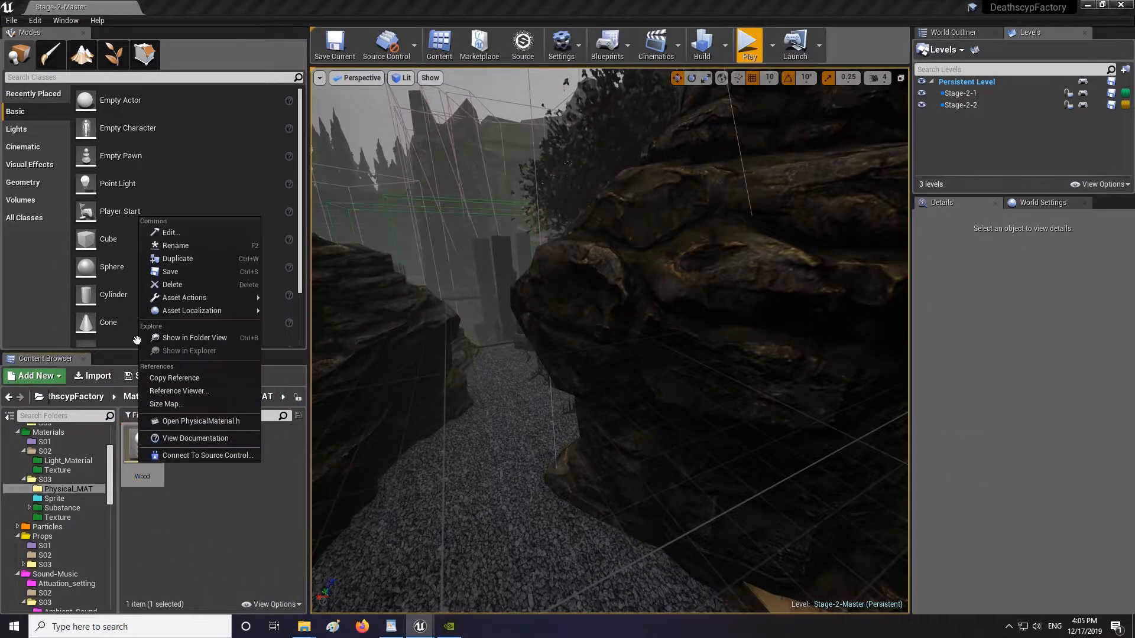
click(221, 257)
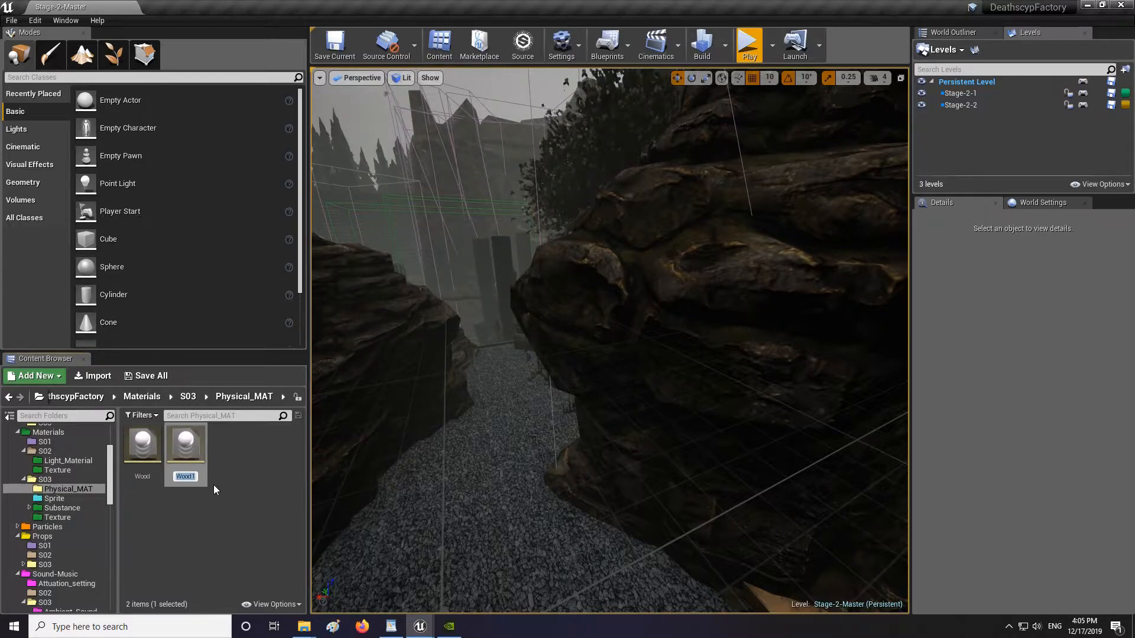
text(Concrete)
key(Return)
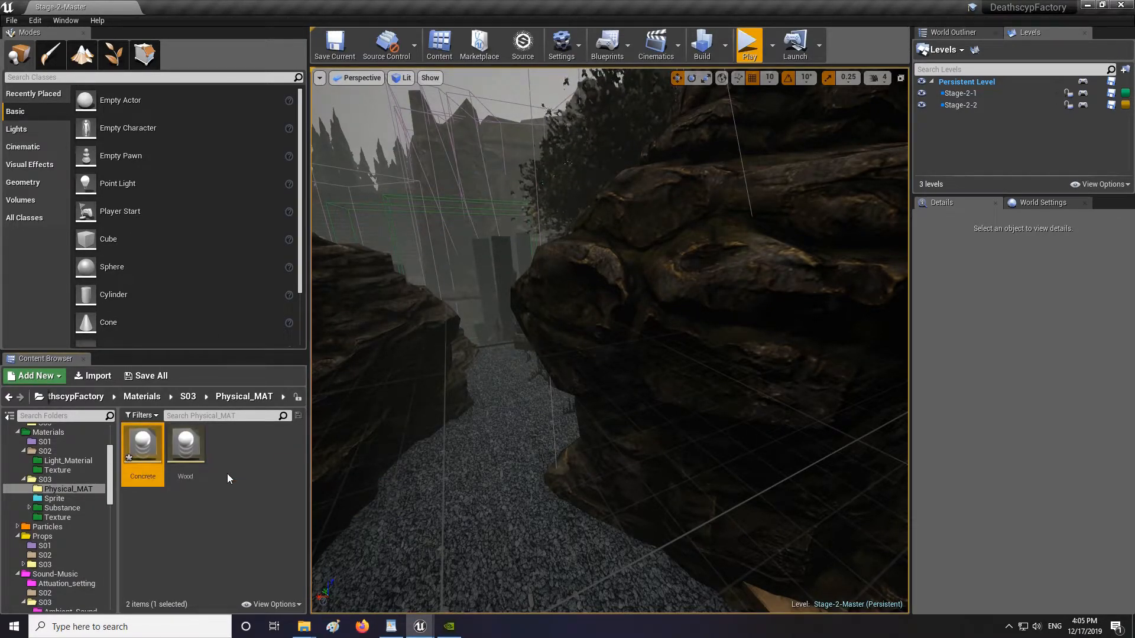
Duplicate the Concrete physical material and name the copy Gravel.
right_click(149, 446)
click(225, 243)
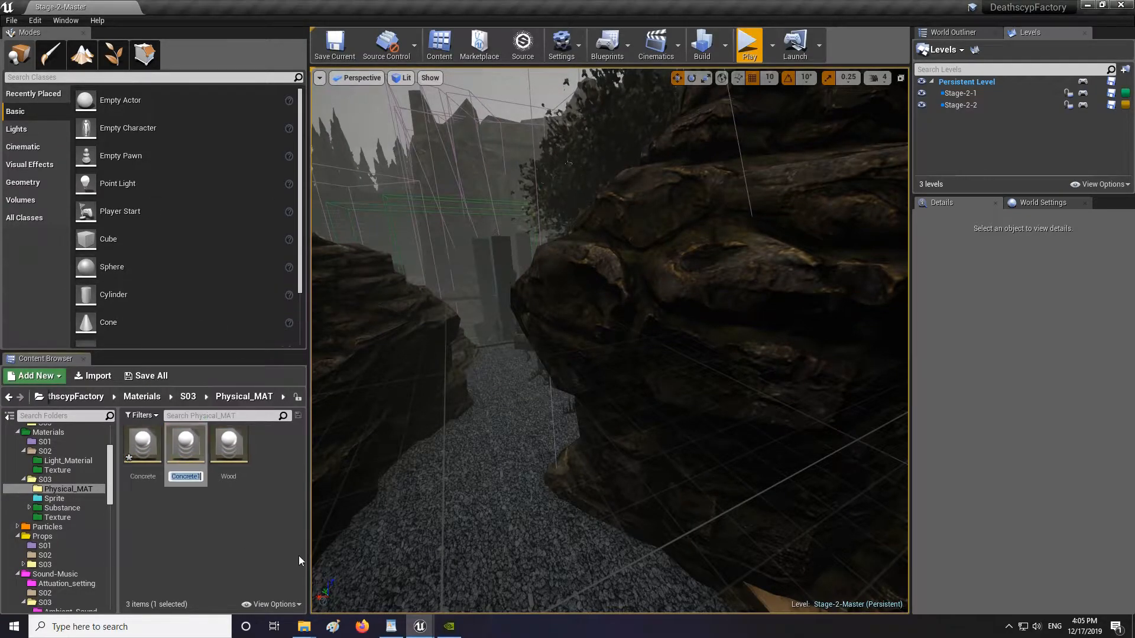
text(Gravel)
key(Return)
Open the Gravel physical material and set its Surface Type to Gravel.
double_click(186, 447)
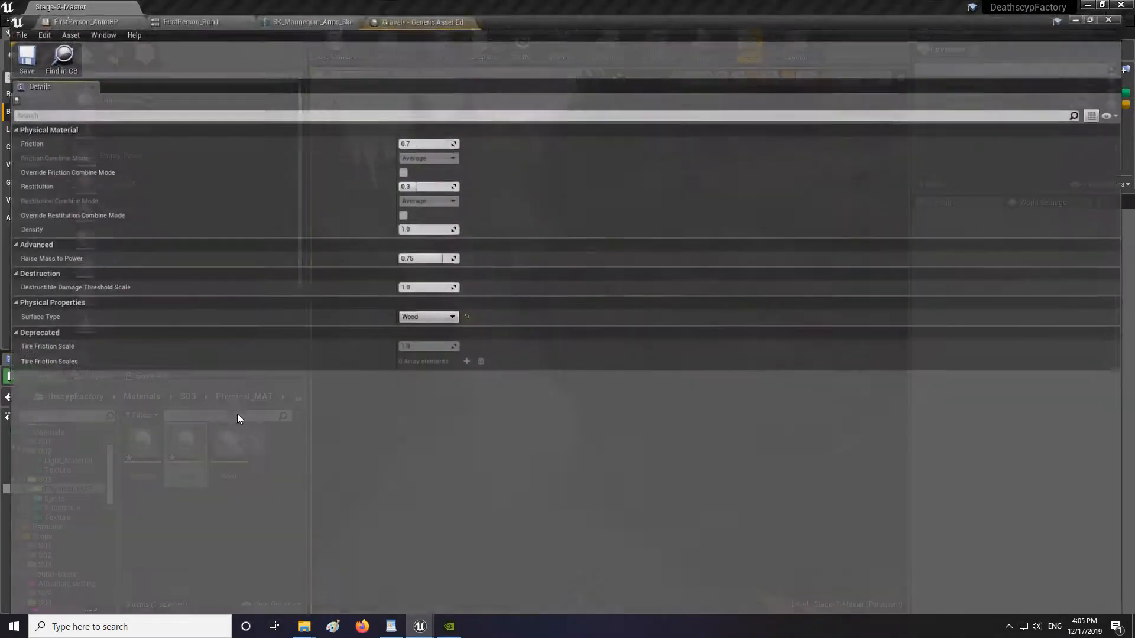
click(426, 308)
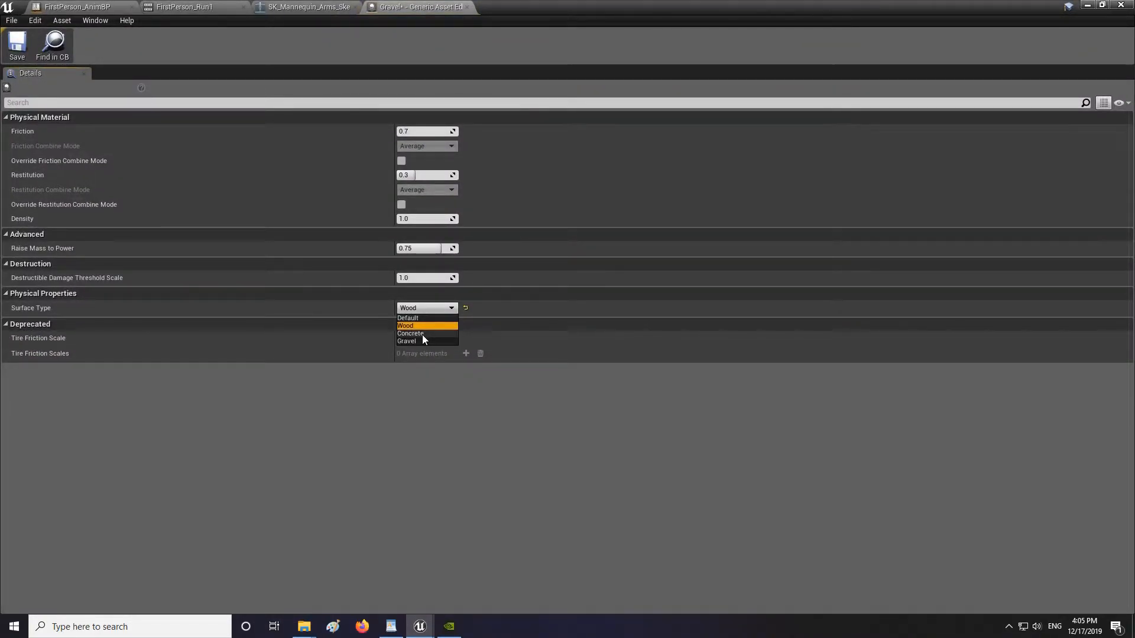
click(421, 340)
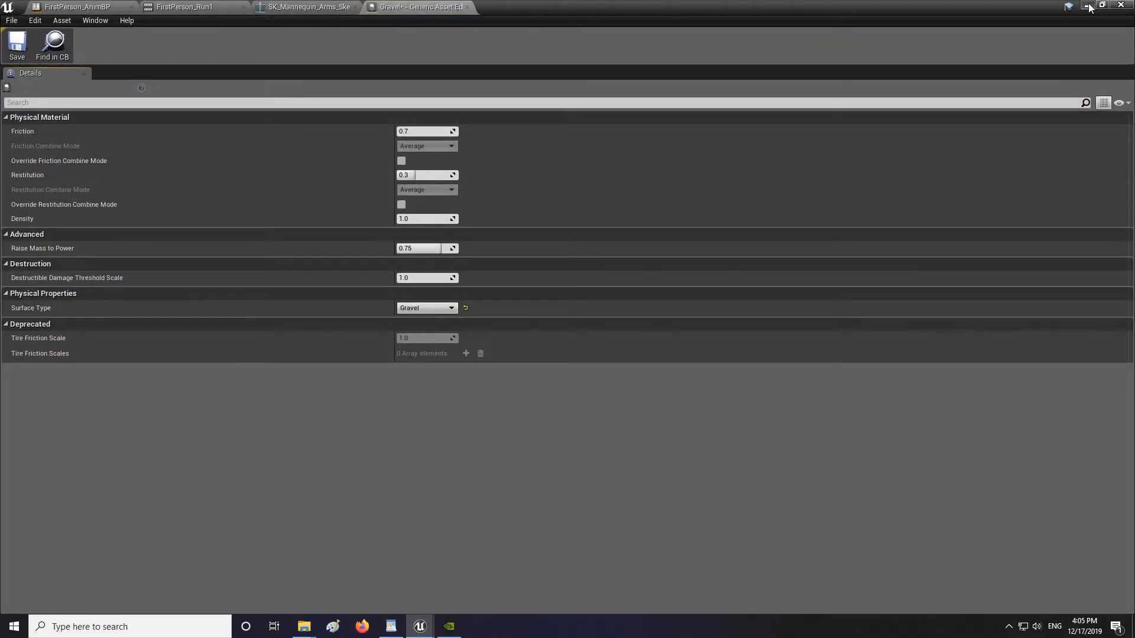
click(1088, 5)
Open the Concrete physical material, set its Surface Type to Concrete, save it and close the material editor tabs.
double_click(140, 447)
click(451, 308)
click(413, 333)
click(17, 44)
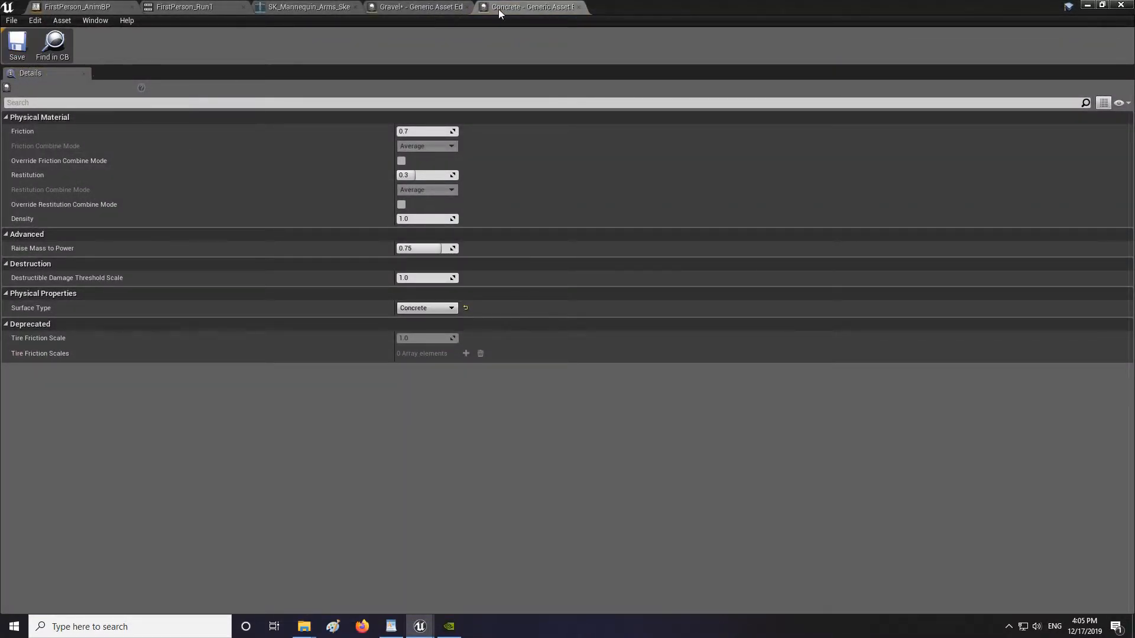
click(580, 6)
click(470, 6)
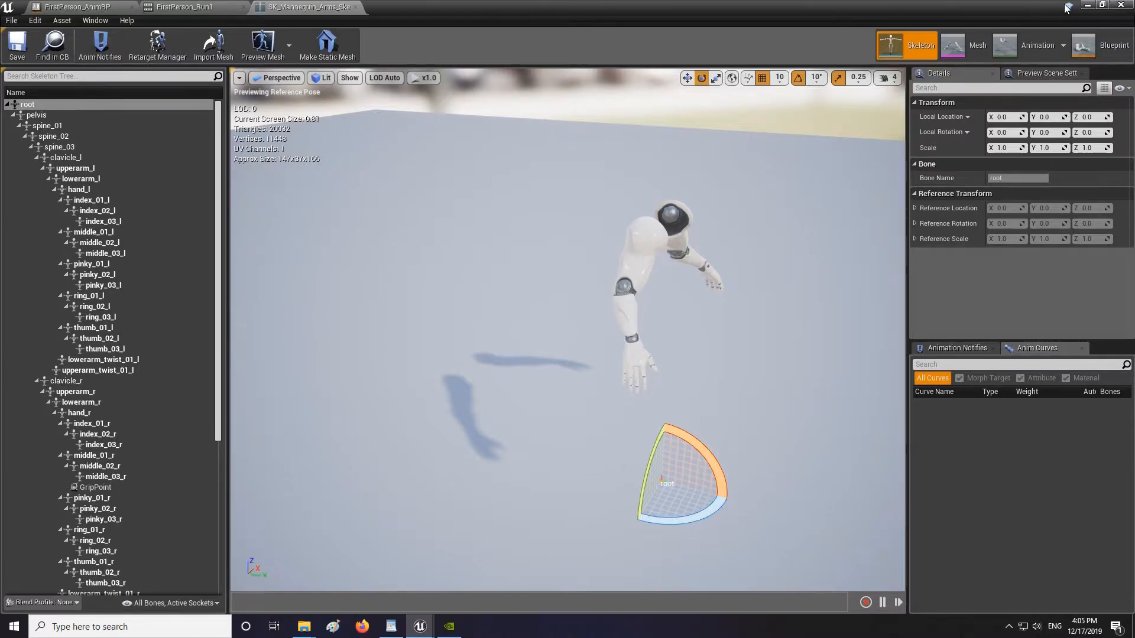
click(1087, 6)
Save all unsaved content, including the Gravel physical material.
click(148, 376)
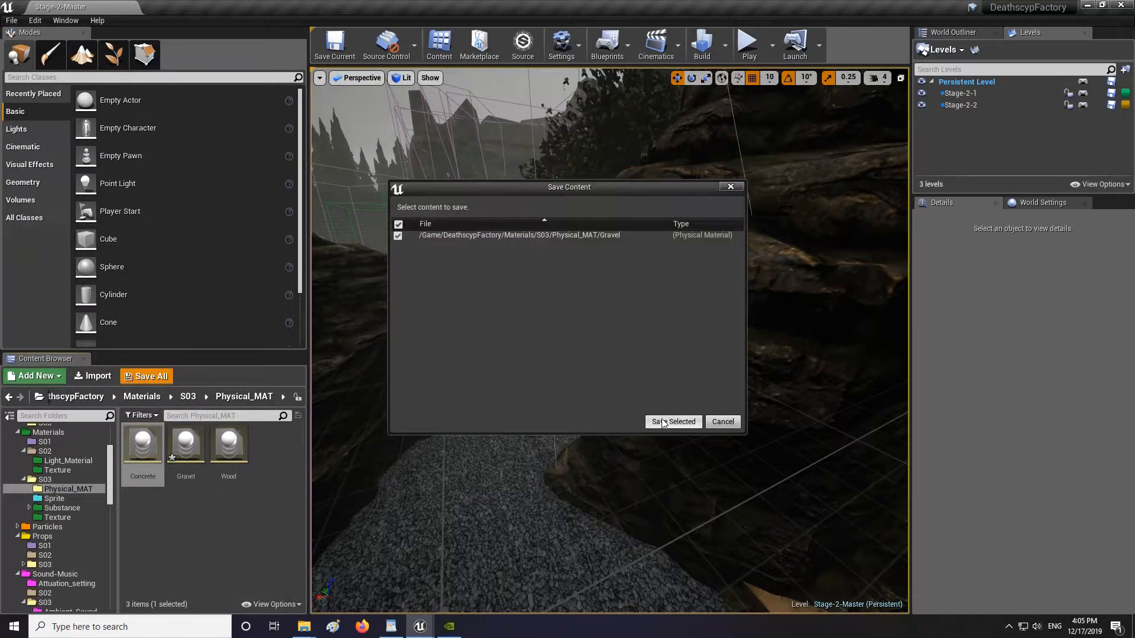
click(663, 422)
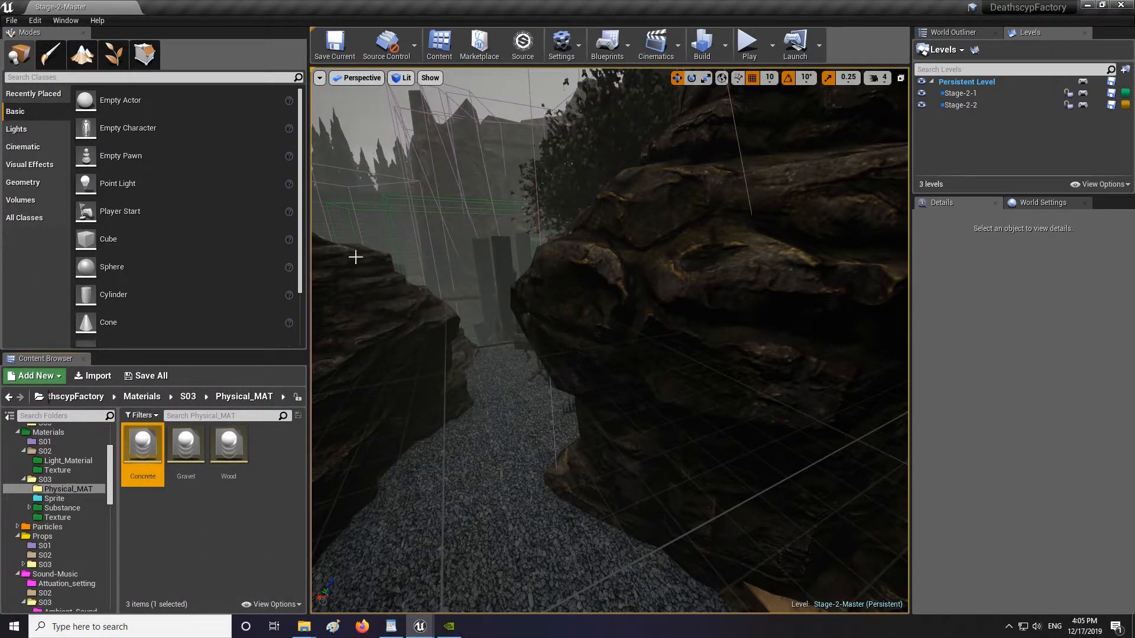
Switch to the skeleton editor window and open the FirstPerson_AnimBP event graph.
right_drag(571, 437, 615, 436)
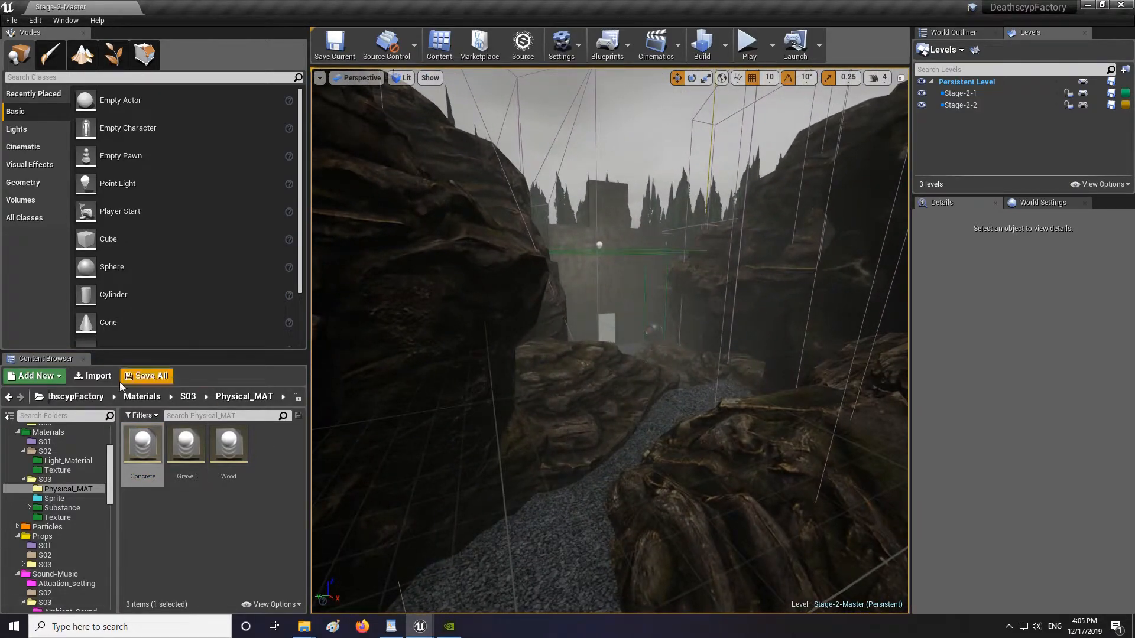
click(409, 630)
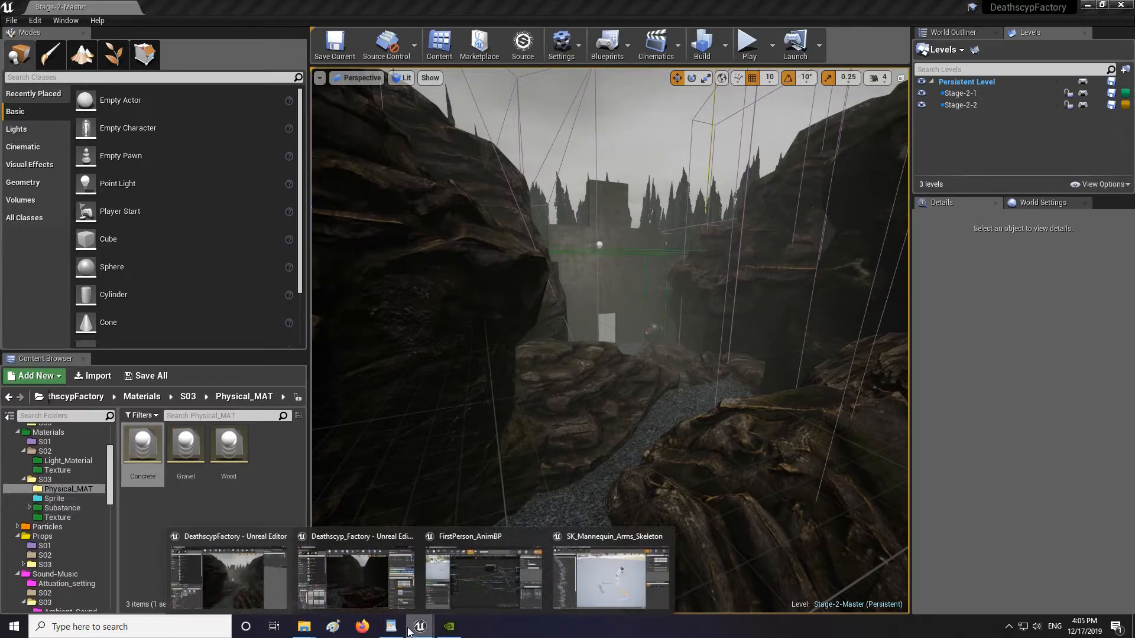
click(618, 556)
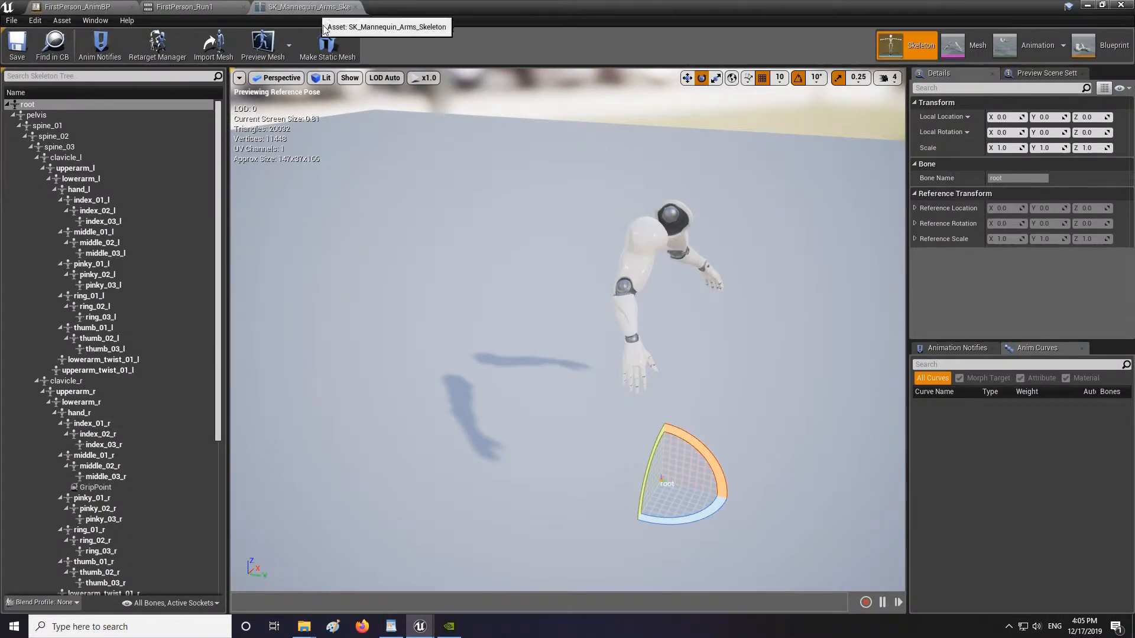
click(1105, 46)
right_drag(687, 227, 225, 205)
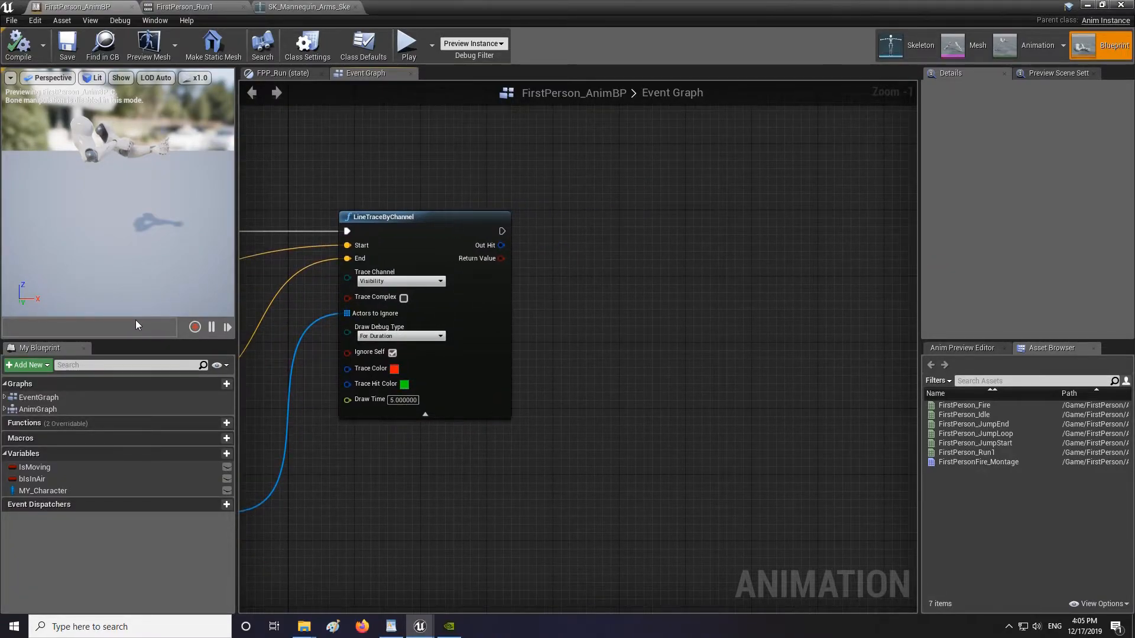
Break the line trace's Out Hit into a Break Hit Result node.
right_drag(463, 284, 337, 299)
scroll(373, 277, up, 1)
drag(381, 256, 506, 306)
click(565, 462)
Add a Branch node after the line trace, driven by its Return Value, and place it above the Break Hit Result.
right_drag(456, 229, 550, 247)
drag(469, 290, 633, 235)
text(branch)
key(Return)
right_drag(584, 252, 489, 246)
click(500, 320)
drag(500, 229, 509, 238)
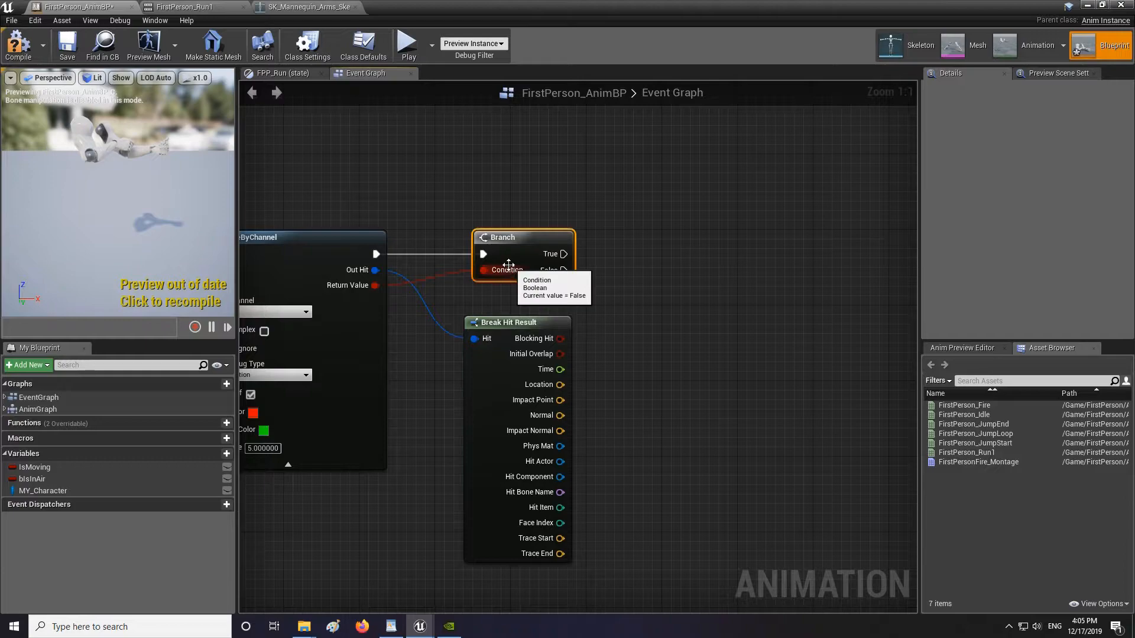
right_drag(694, 270, 594, 280)
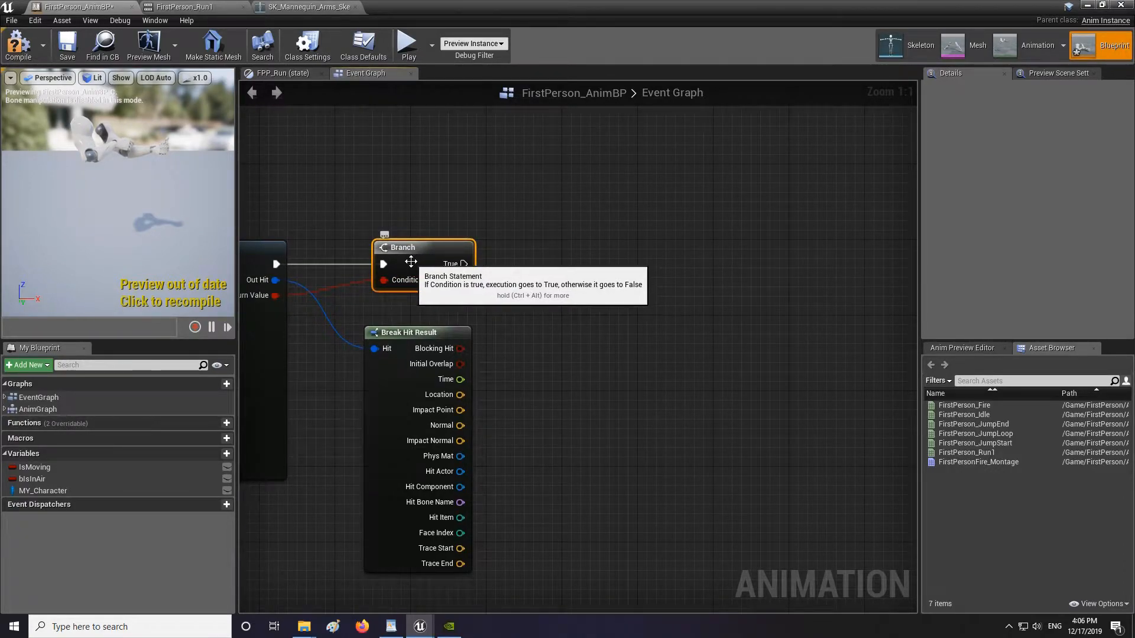
right_drag(581, 258, 577, 221)
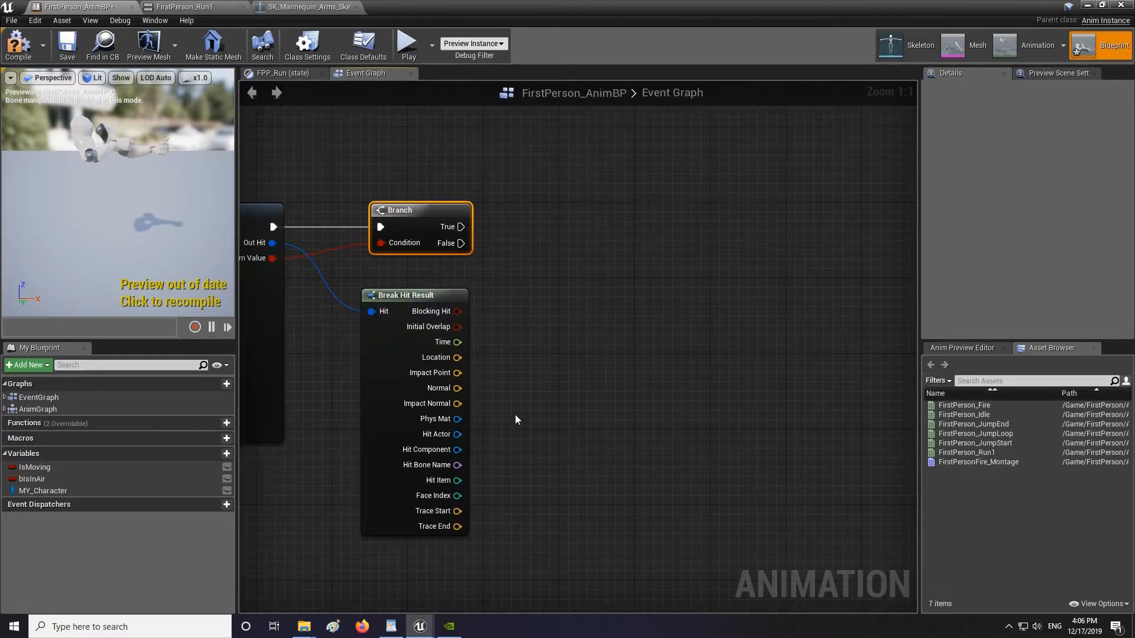
Get the Surface Type from the hit result's Phys Mat.
drag(457, 419, 591, 383)
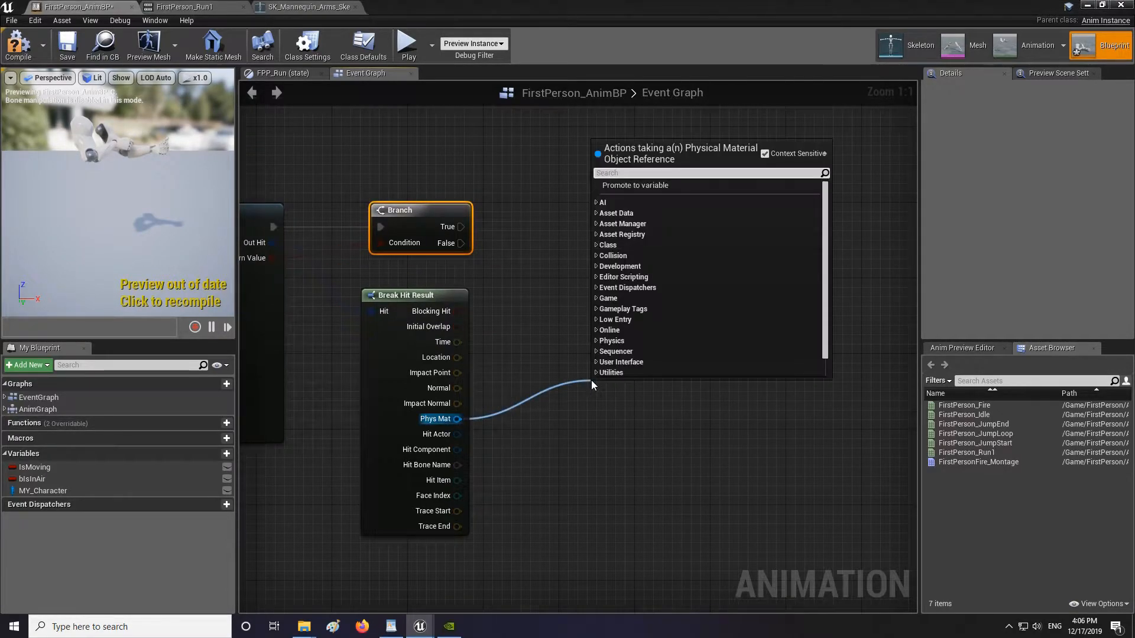
text(get sur)
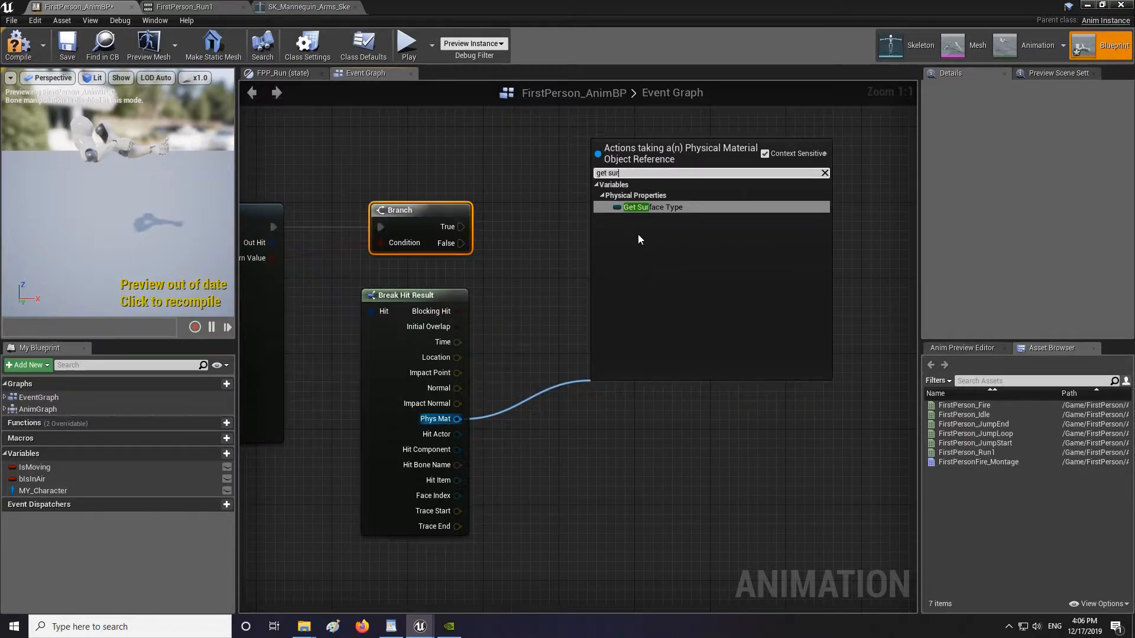
click(644, 208)
Add a Switch on EPhysicalSurface node fed by the Surface Type.
right_drag(719, 284, 583, 290)
drag(562, 400, 614, 321)
text(switch)
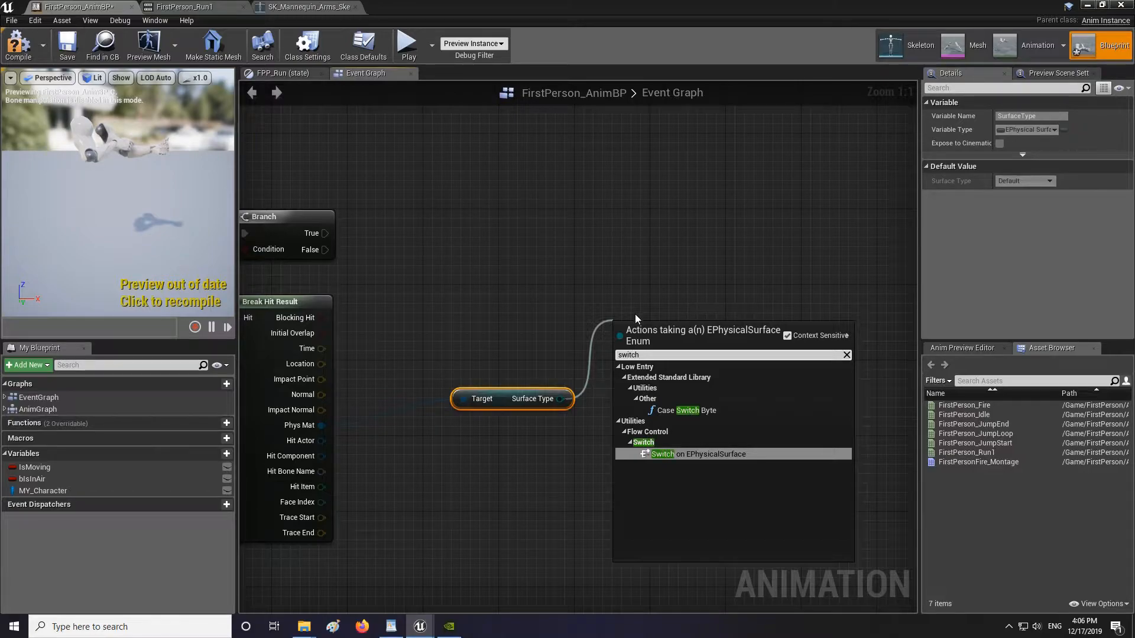
click(686, 454)
Connect the Branch's True output to the switch's execution input and compile the blueprint.
drag(670, 327, 306, 252)
drag(667, 256, 681, 245)
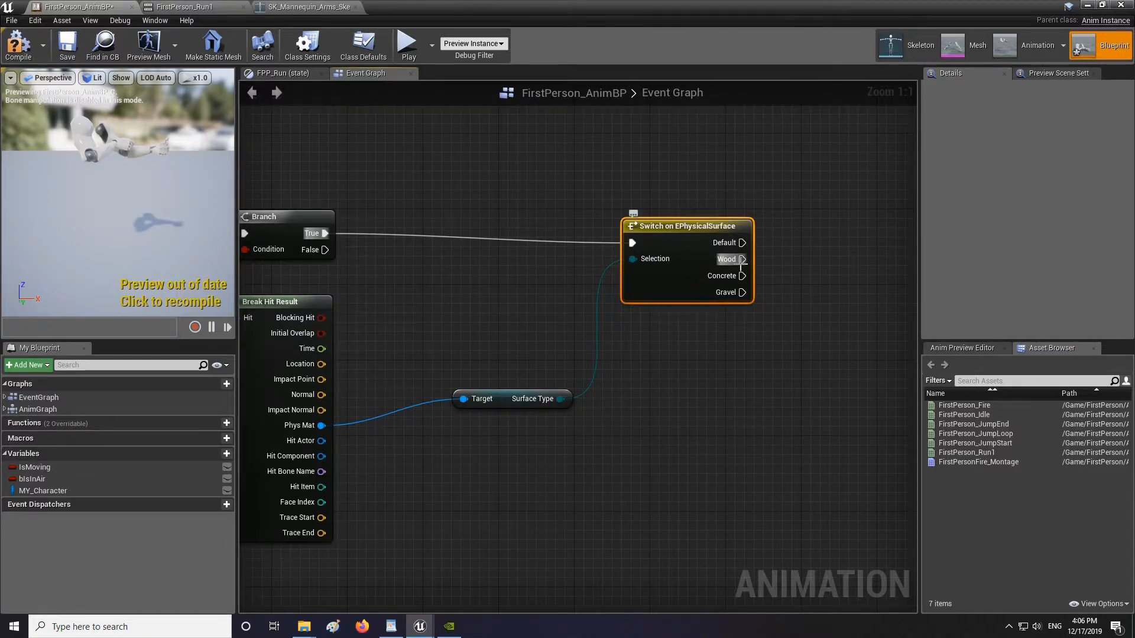
drag(732, 234, 732, 225)
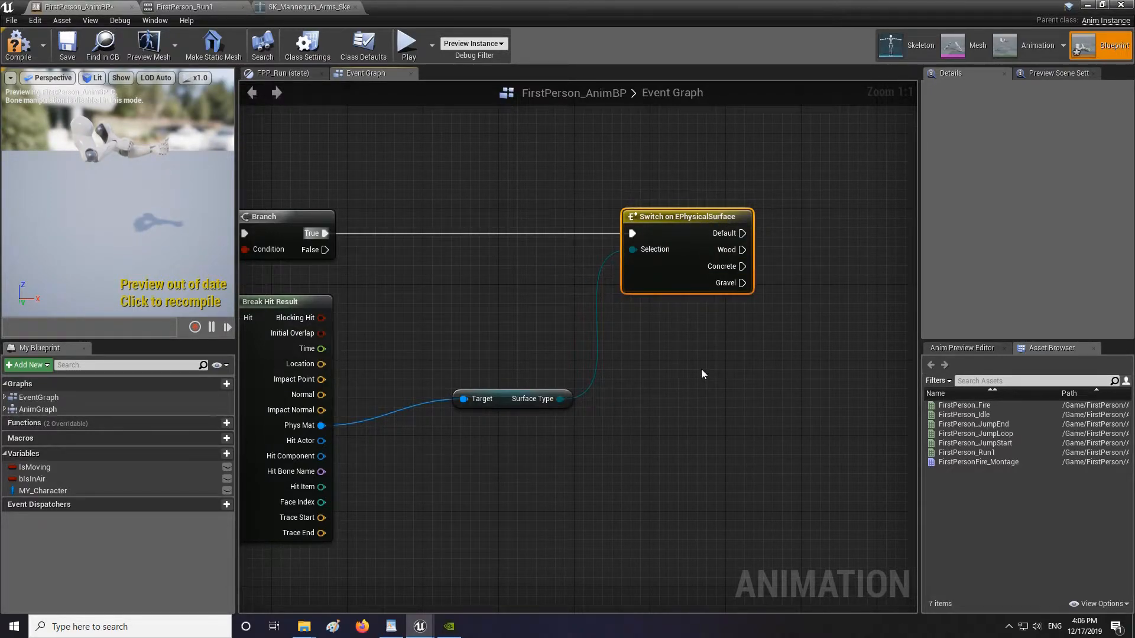
click(6, 53)
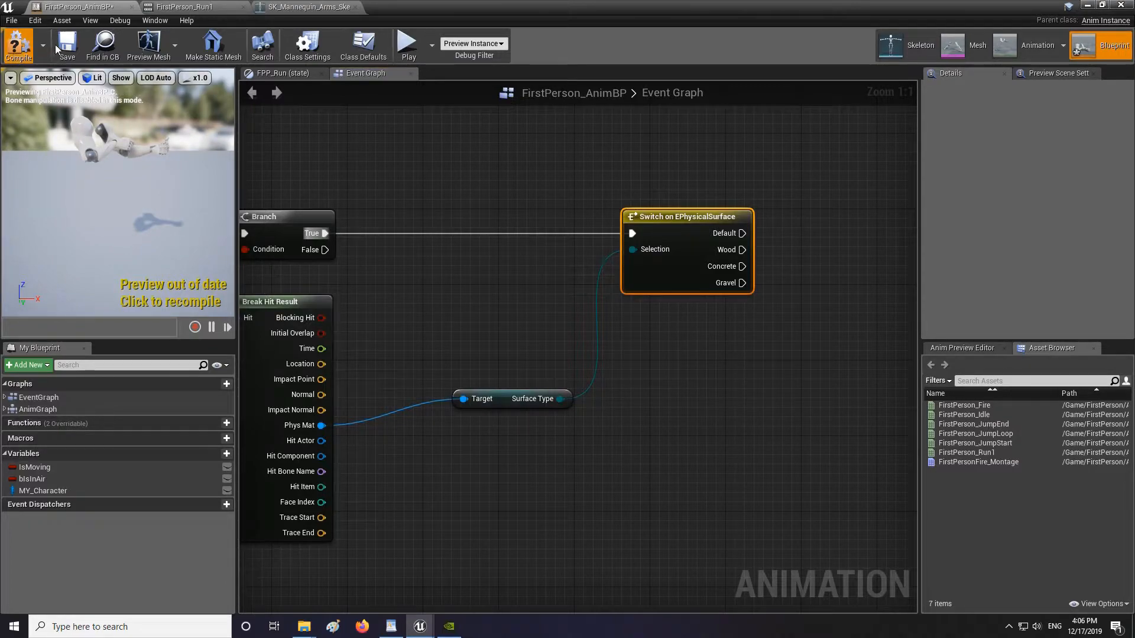
Add a MY_Character getter and get its Sfx-Wood Foot Step variable from it.
ctrl+drag(43, 491, 438, 444)
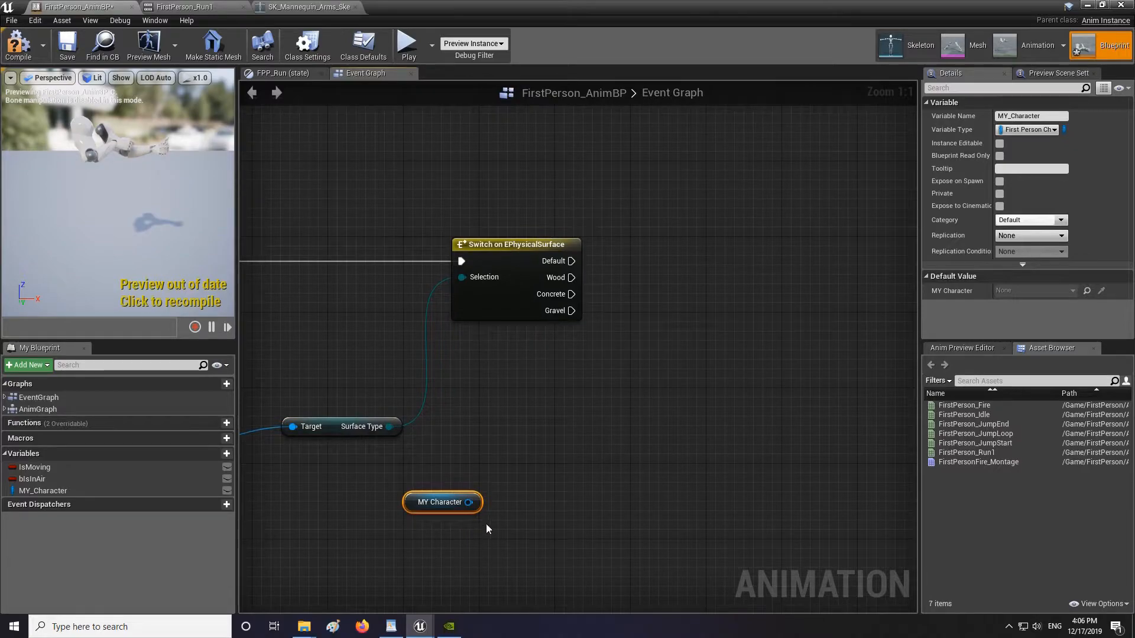
mouse_move(468, 506)
mouse_down()
mouse_move(552, 457)
mouse_move(463, 509)
mouse_up()
drag(588, 442, 590, 439)
text(get)
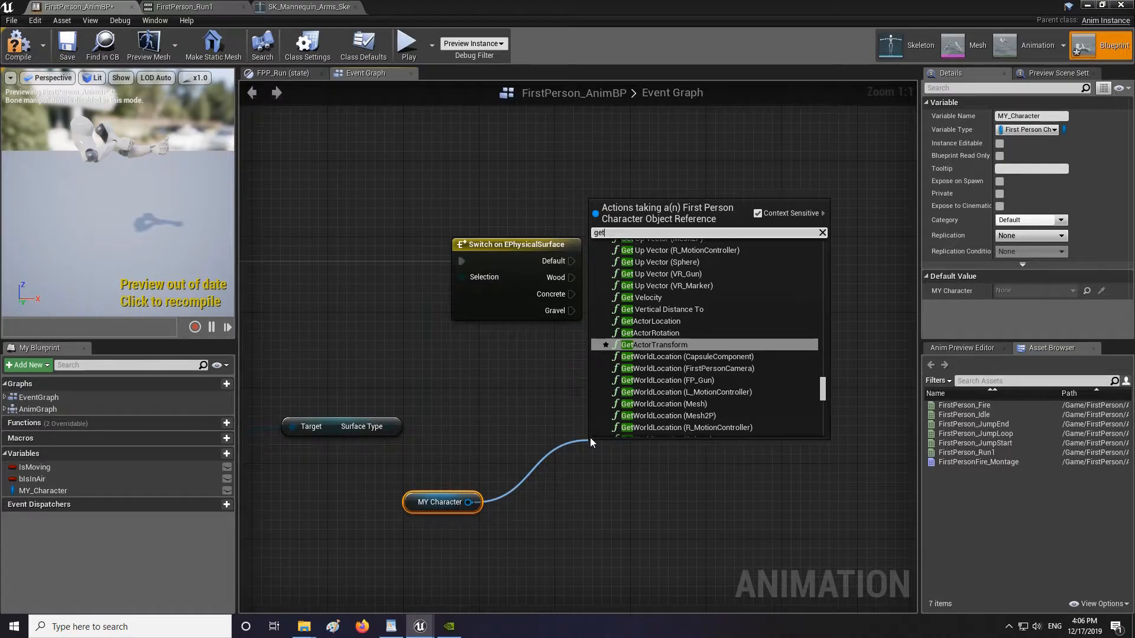
text( wood)
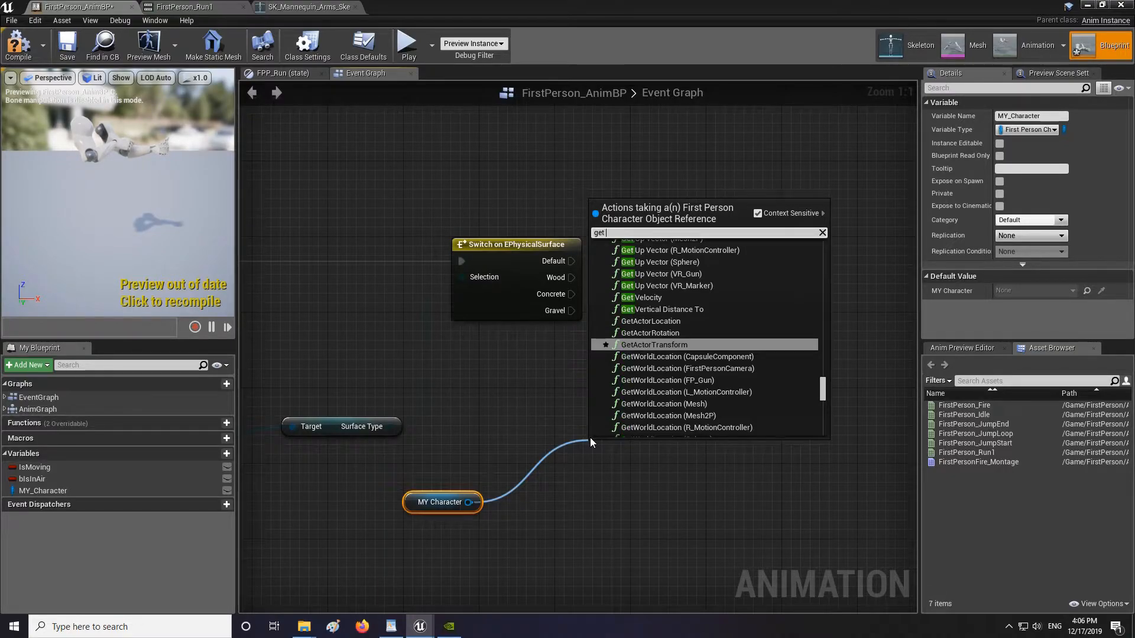
click(683, 266)
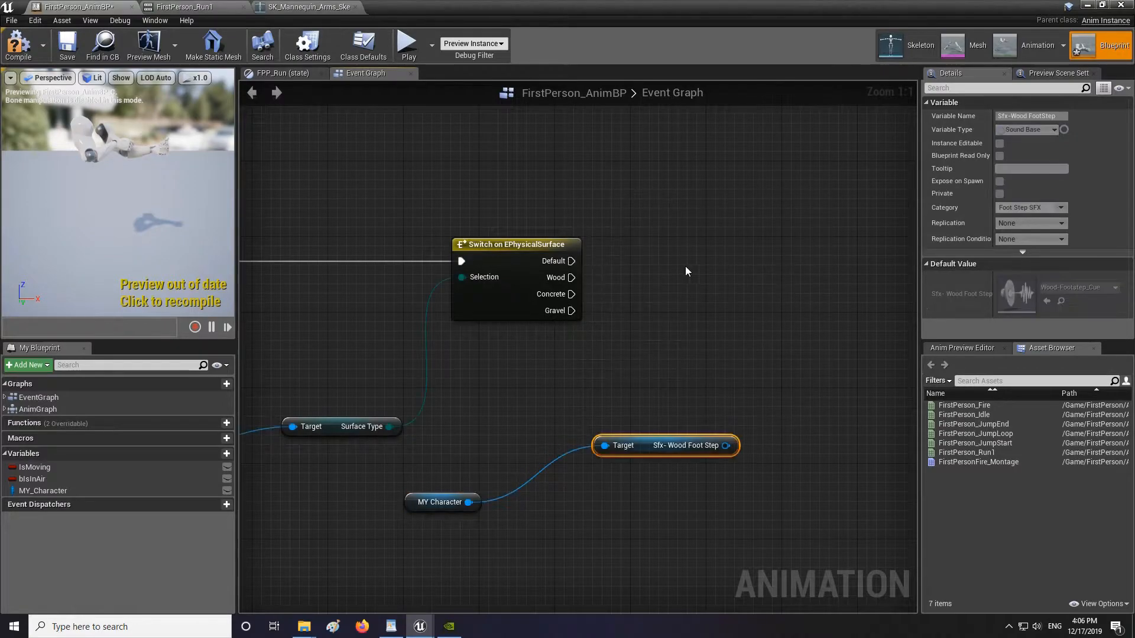
Add a Spawn Sound at Location node on the switch's Wood output, using Sfx-Wood Foot Step as its Sound.
right_drag(683, 266, 510, 274)
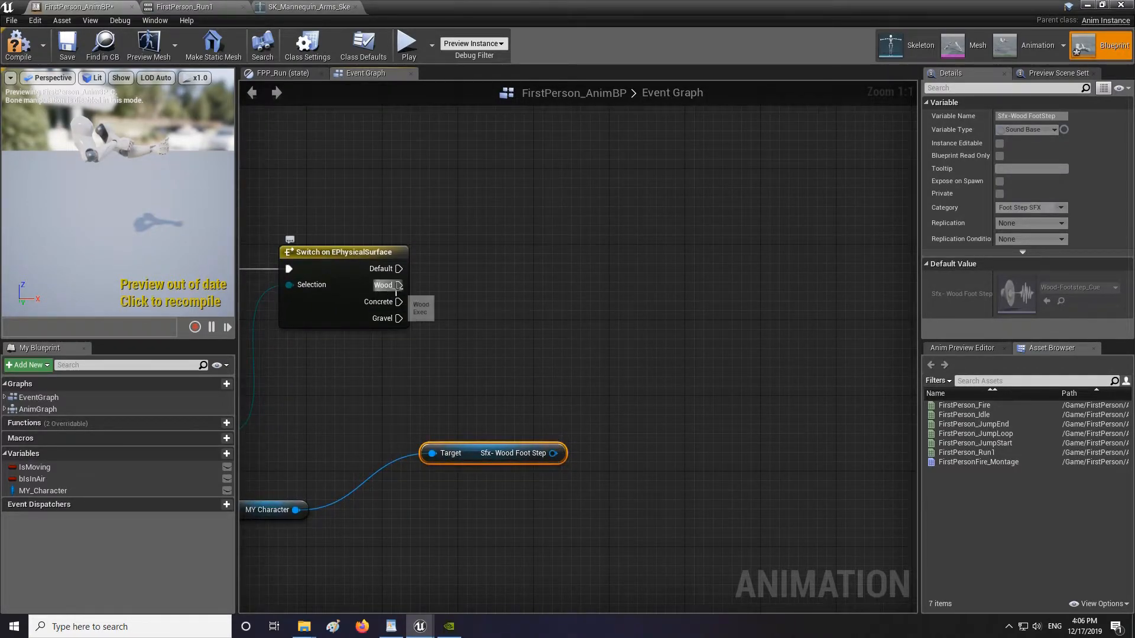
drag(399, 285, 573, 310)
text(play)
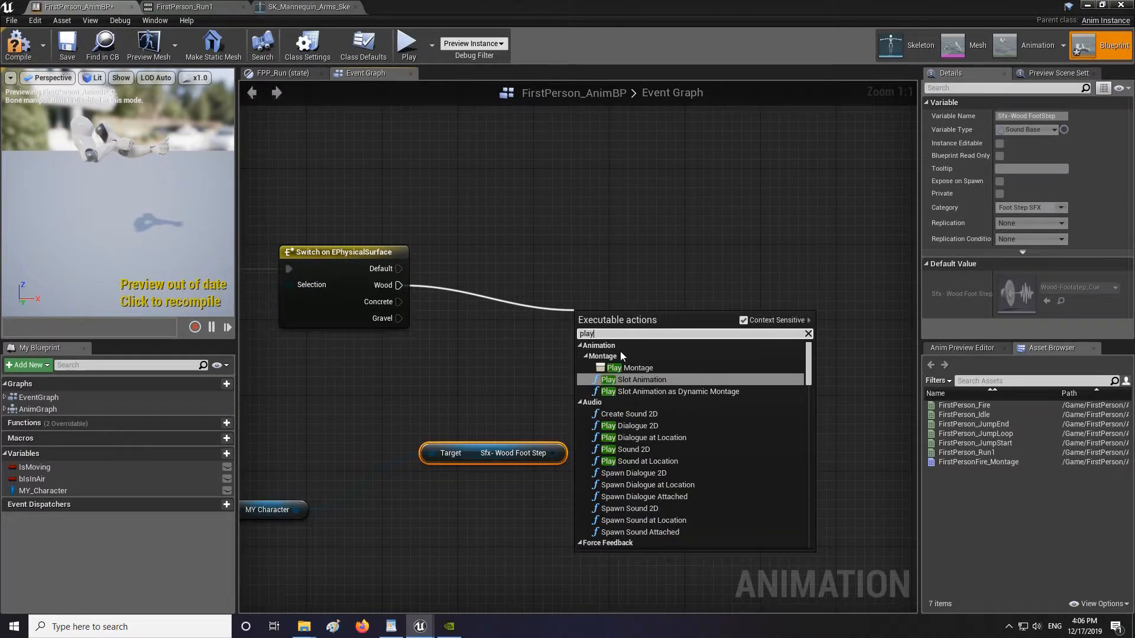
click(655, 520)
drag(553, 452, 668, 309)
click(745, 345)
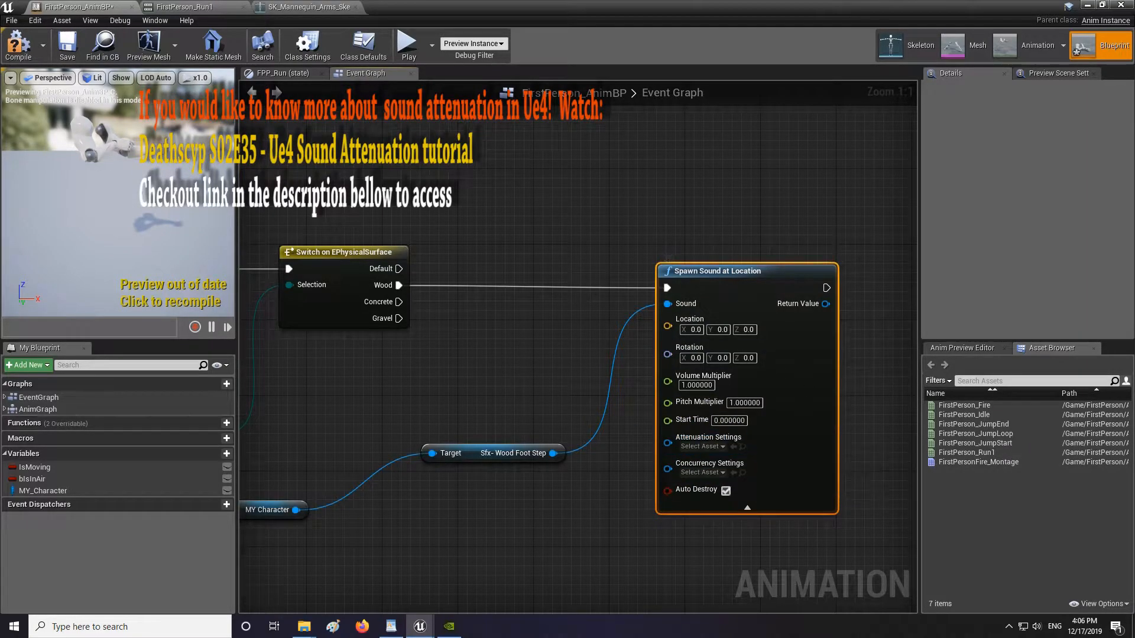
Feed the hit result's Location into the Spawn Sound at Location node and collapse its advanced pins.
right_drag(667, 327, 798, 276)
drag(799, 283, 345, 350)
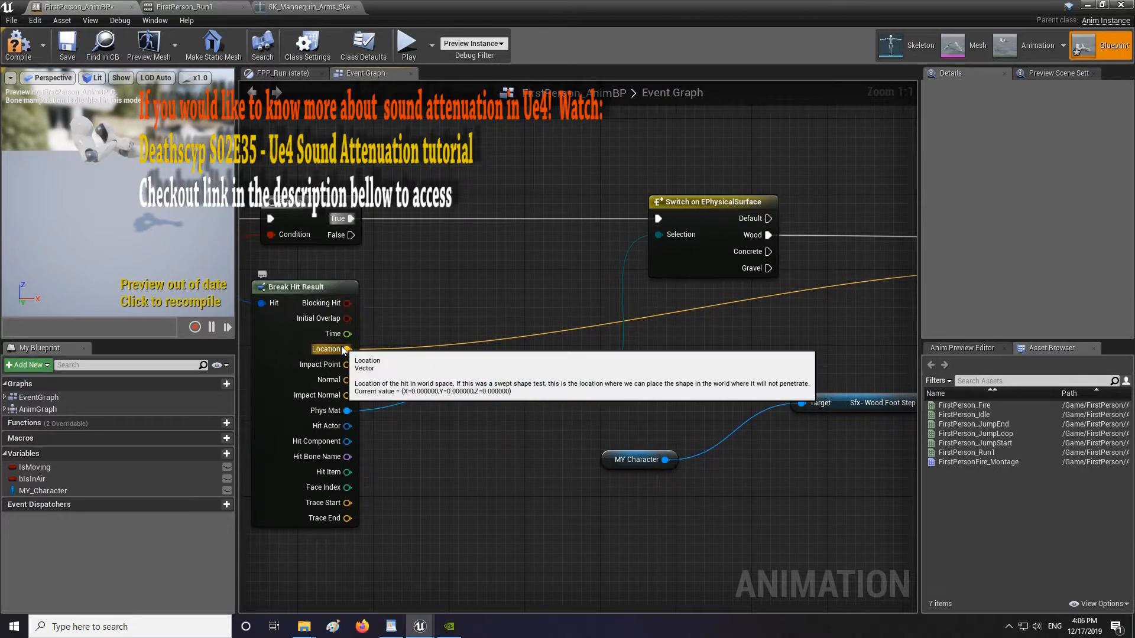
right_drag(766, 329, 471, 318)
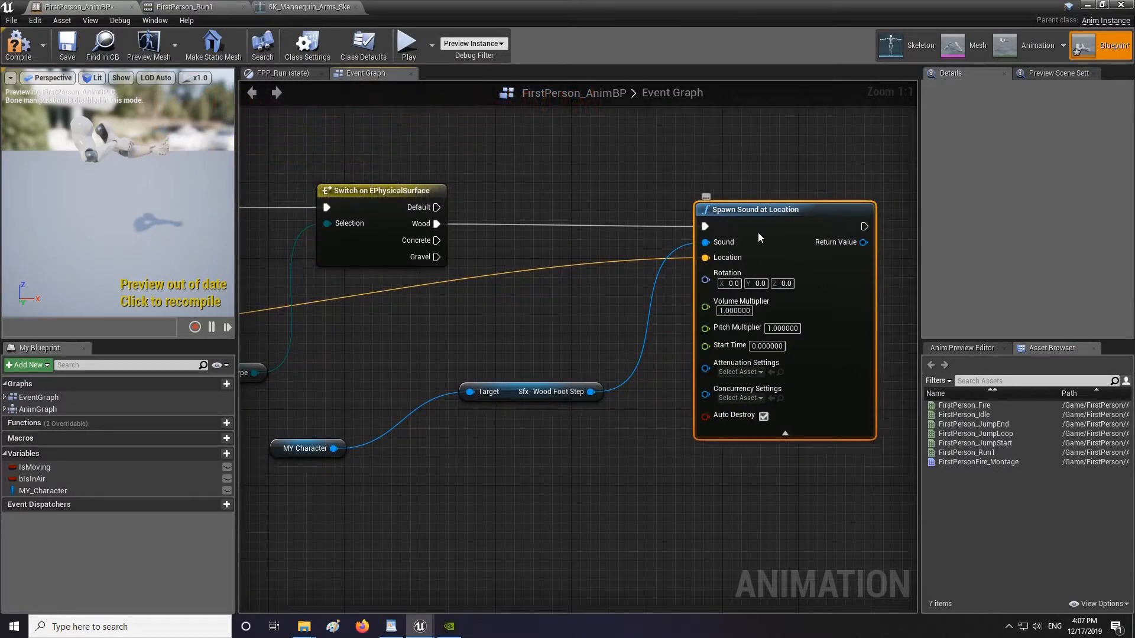
right_drag(697, 320, 572, 302)
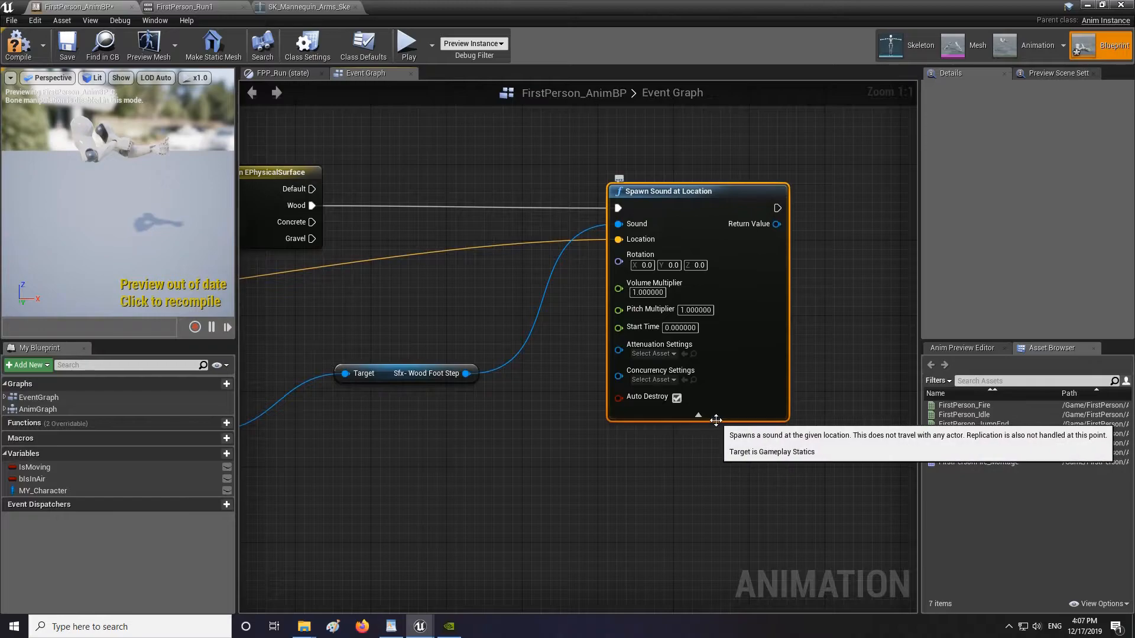
click(699, 415)
right_drag(614, 415, 758, 418)
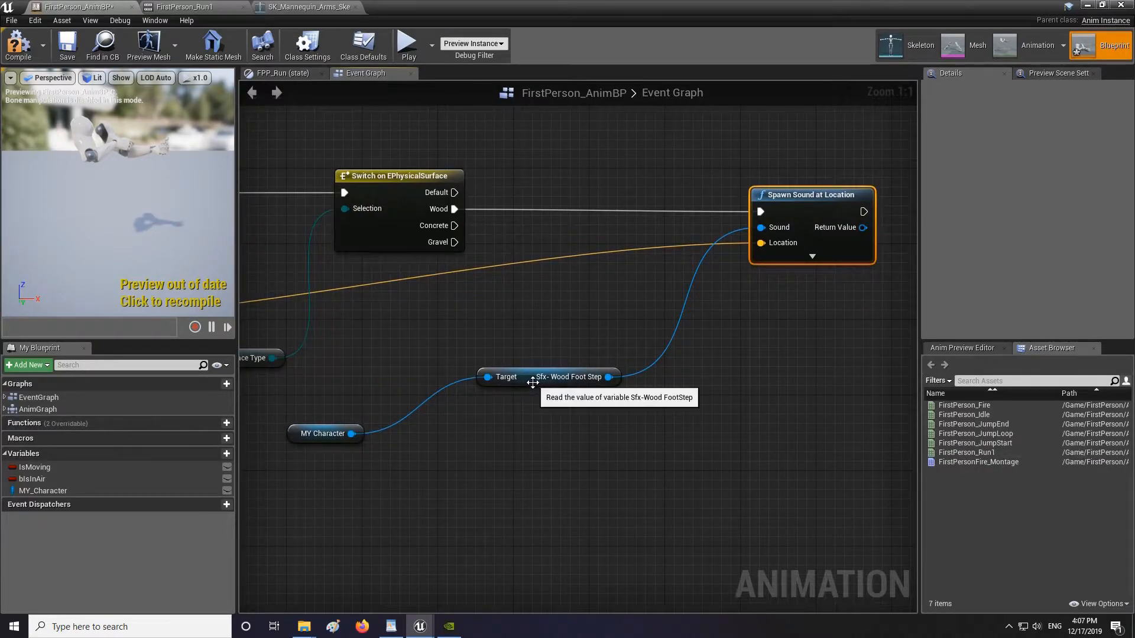
Duplicate the Spawn Sound at Location node twice and arrange the copies below it.
drag(533, 383, 496, 354)
drag(445, 226, 779, 407)
click(766, 192)
key(ctrl+c)
key(ctrl+v)
key(ctrl+v)
right_drag(751, 464, 646, 364)
drag(724, 250, 686, 227)
right_drag(414, 349, 568, 349)
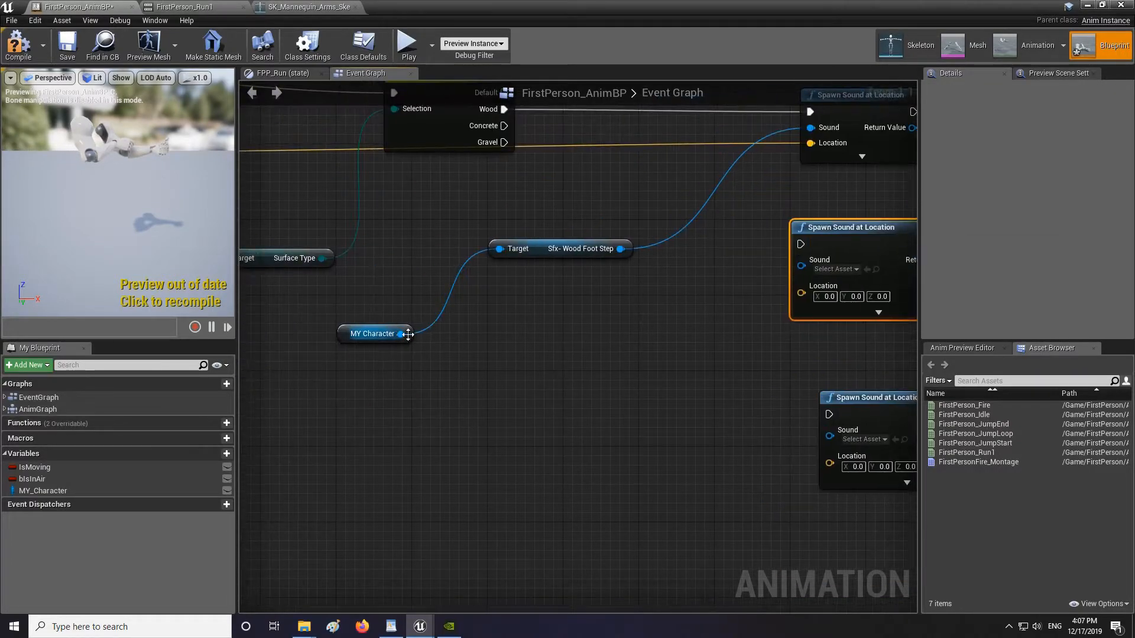
Get the Sfx-Gravel Foot Step and Sfx-Concrete Foot Step variables from MY Character.
drag(401, 334, 524, 324)
text(get gravel)
key(Return)
drag(401, 334, 482, 400)
text(get conce)
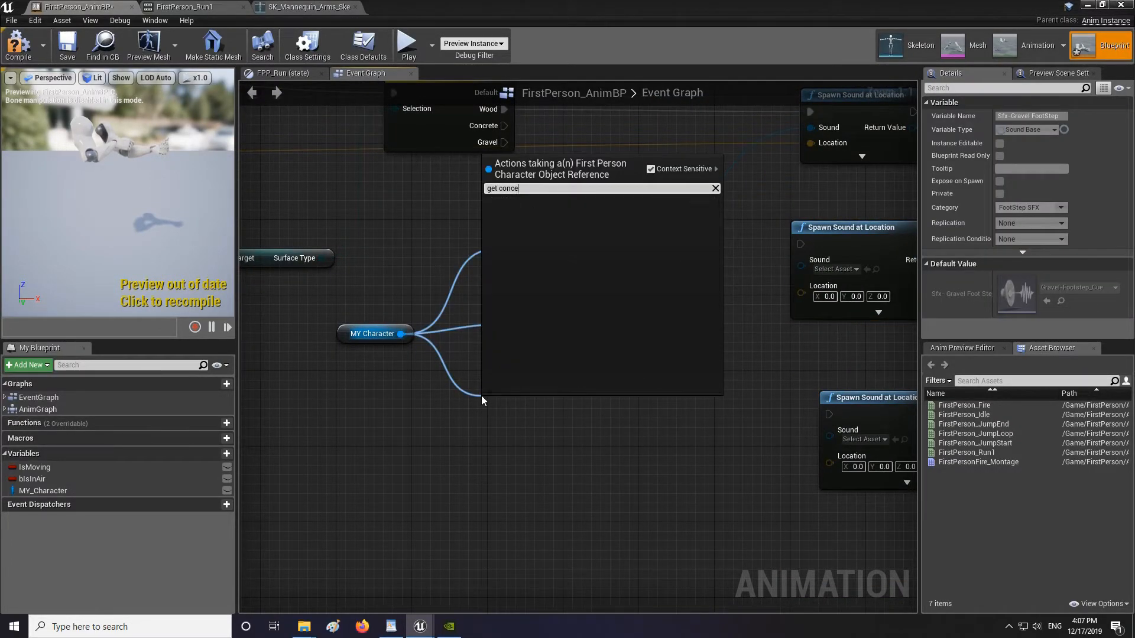
click(561, 224)
Wire the Concrete and Gravel switch outputs, their footstep sounds and the hit Location into the two copied Spawn Sound nodes.
right_drag(621, 331, 483, 309)
drag(486, 388, 693, 415)
drag(693, 431, 331, 202)
right_drag(694, 231, 433, 260)
drag(779, 300, 272, 231)
right_drag(668, 301, 393, 322)
drag(715, 272, 419, 153)
drag(743, 441, 418, 169)
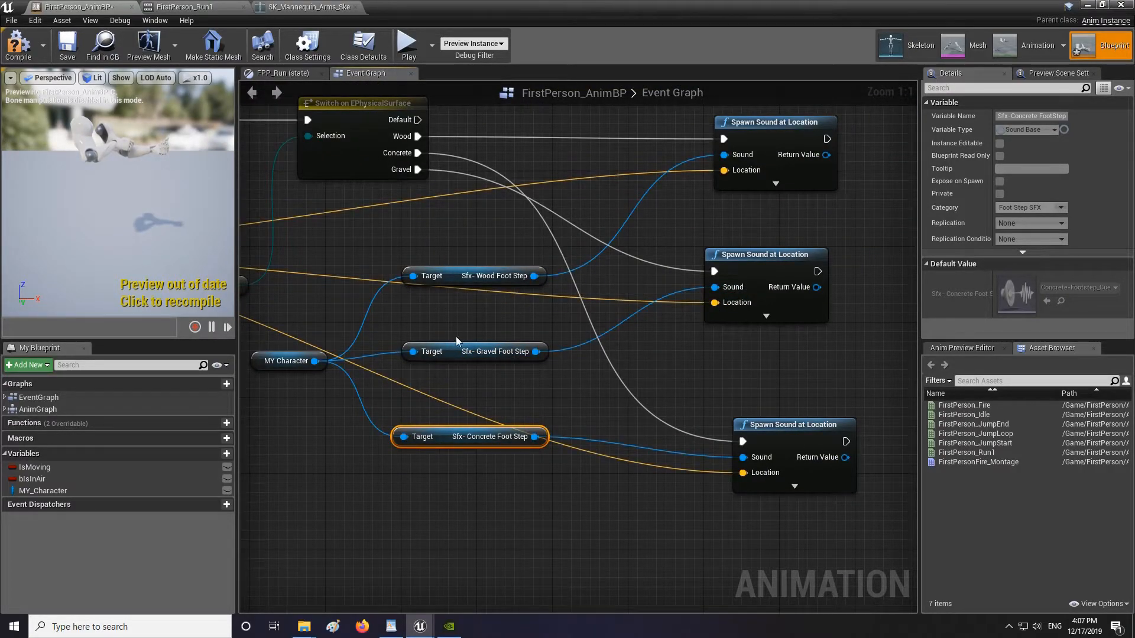
Tidy the Spawn Sound nodes and save the animation blueprint.
drag(419, 121, 498, 154)
drag(747, 439, 747, 440)
scroll(680, 422, down, 4)
drag(747, 428, 733, 423)
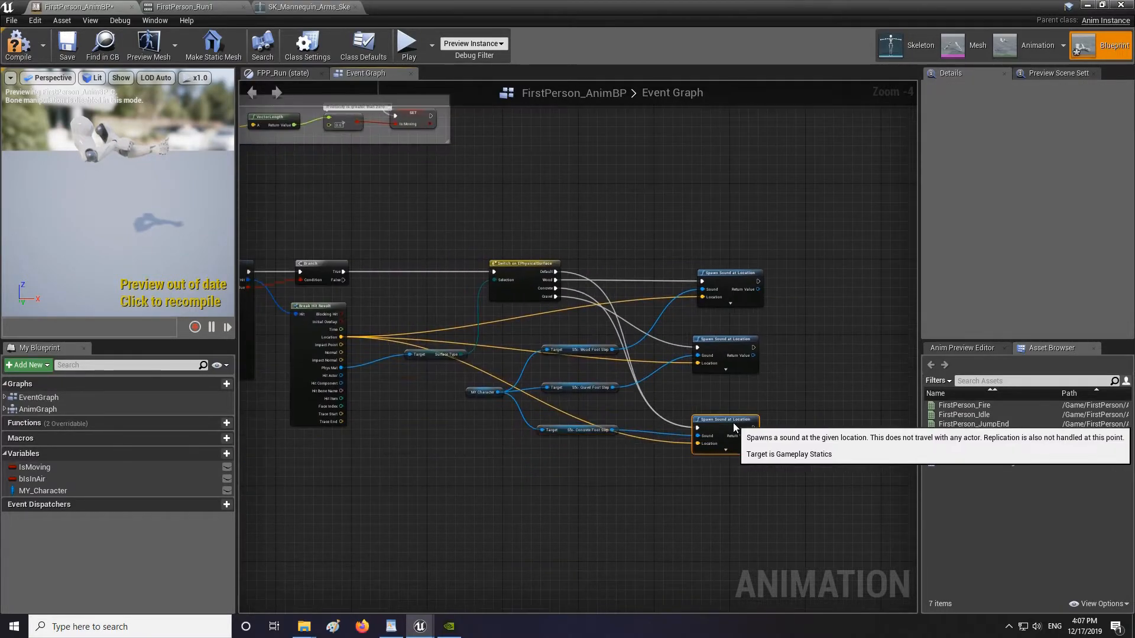
scroll(482, 342, up, 2)
click(67, 48)
right_drag(601, 194, 520, 226)
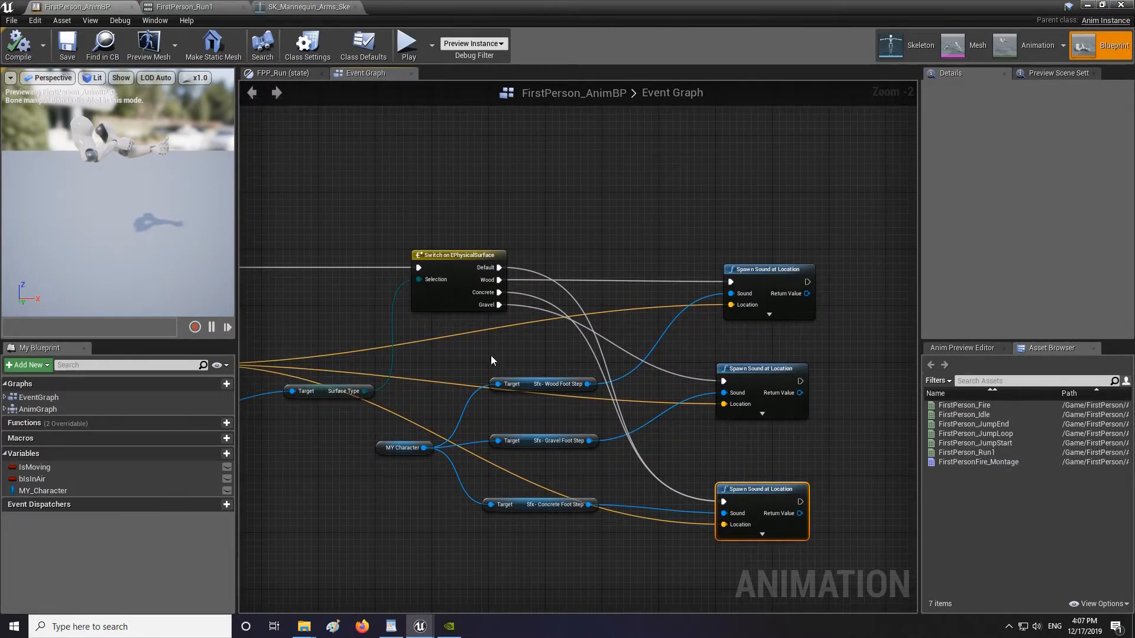
right_drag(403, 339, 694, 339)
scroll(694, 339, down, 3)
right_drag(586, 391, 800, 395)
right_drag(799, 302, 681, 301)
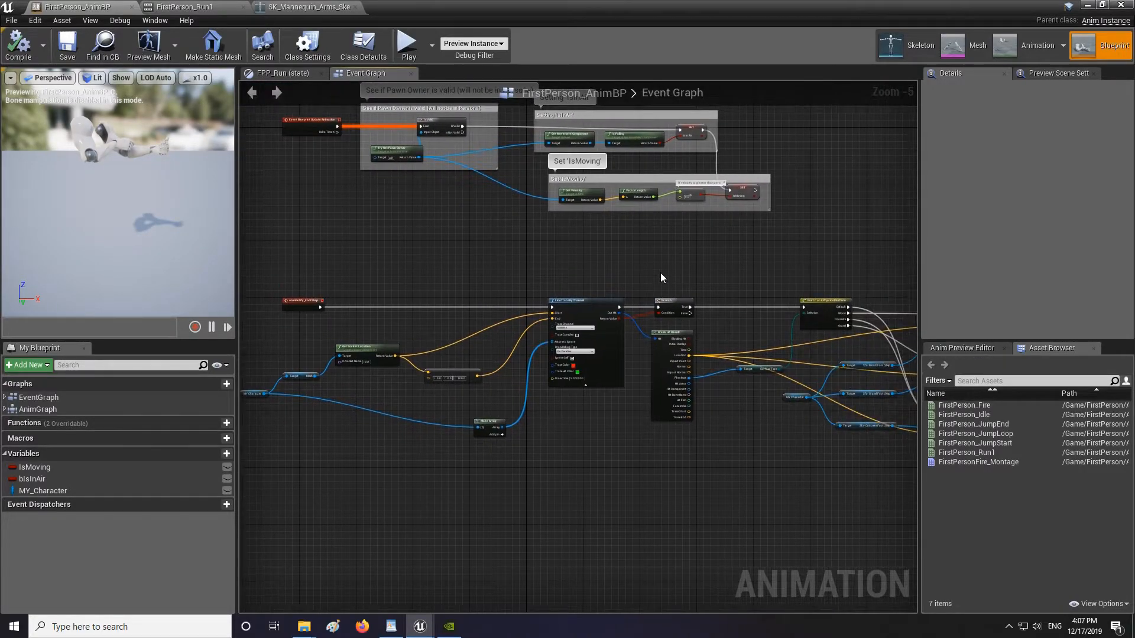
Switch to the level editor, select the gravel path's box brush and open its Gravel-Reall surface material.
click(1095, 4)
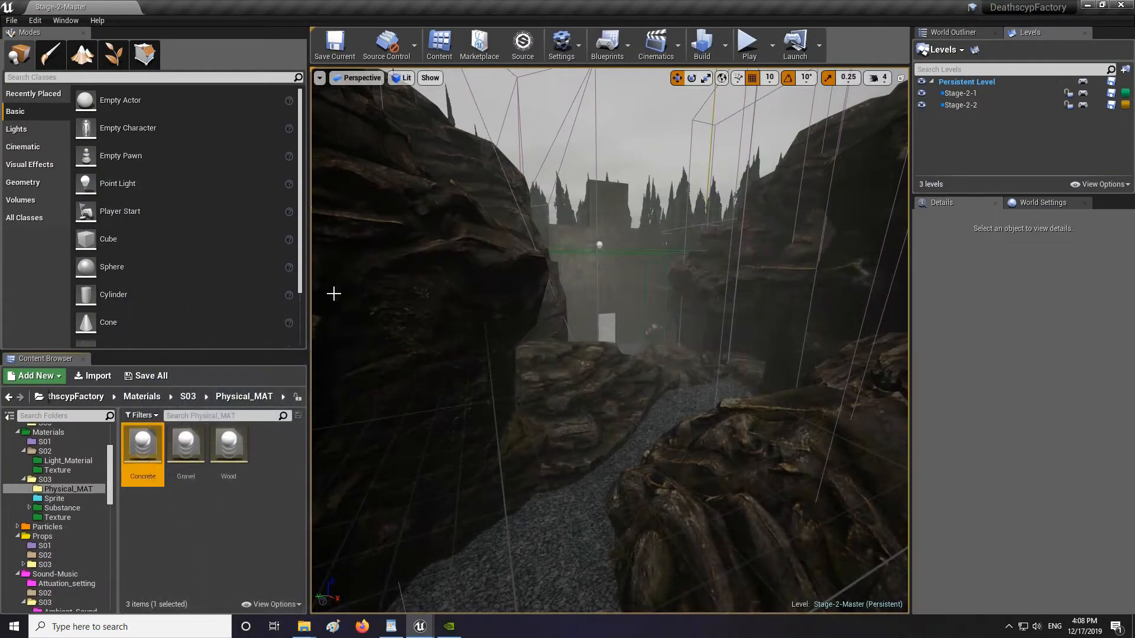
mouse_move(651, 428)
right_down()
mouse_move(616, 428)
mouse_move(643, 424)
right_up()
key(w)
click(640, 356)
right_drag(640, 356, 810, 346)
key(w)
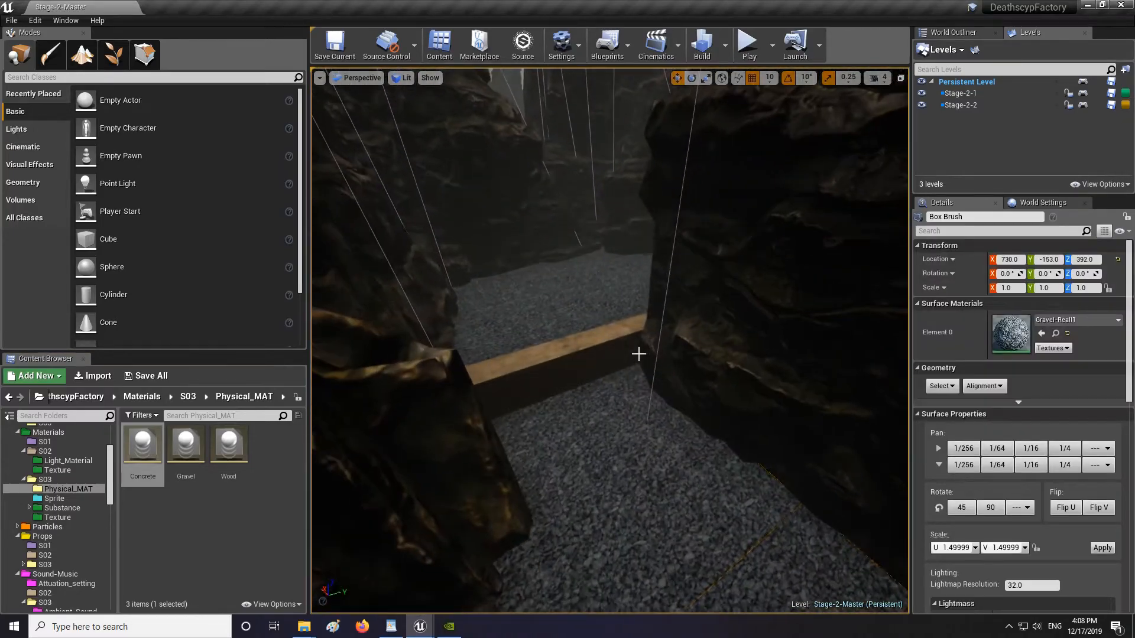
click(590, 331)
right_drag(590, 331, 739, 346)
click(640, 410)
key(s)
mouse_move(640, 411)
right_down()
mouse_move(643, 434)
mouse_move(656, 437)
right_up()
right_drag(666, 304, 672, 317)
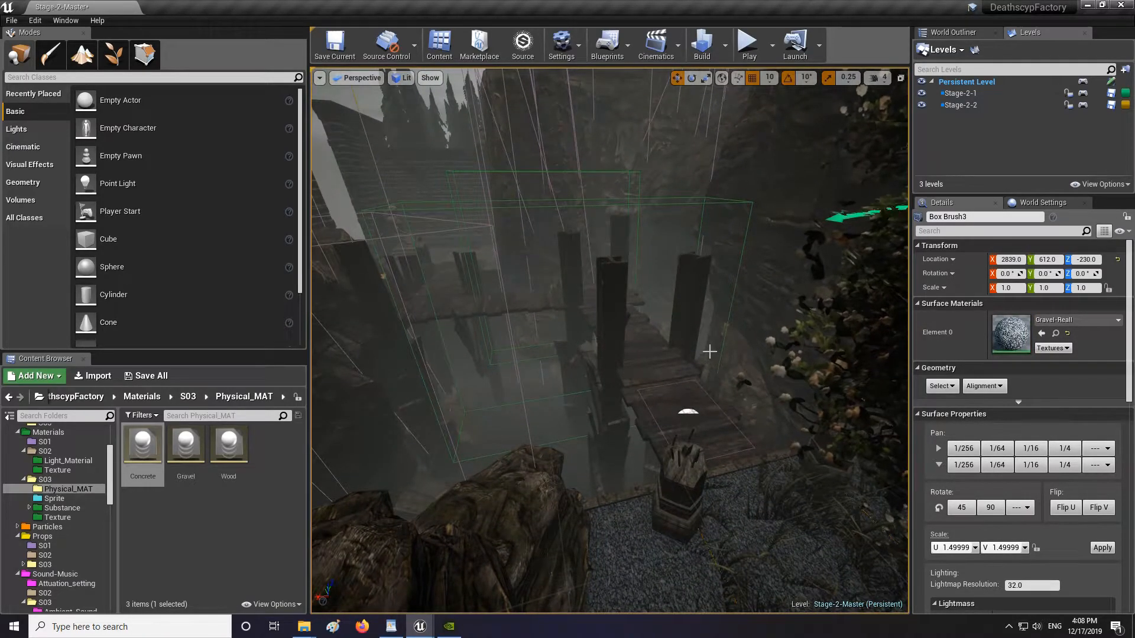
mouse_move(629, 426)
right_down()
mouse_move(615, 425)
mouse_move(632, 461)
right_up()
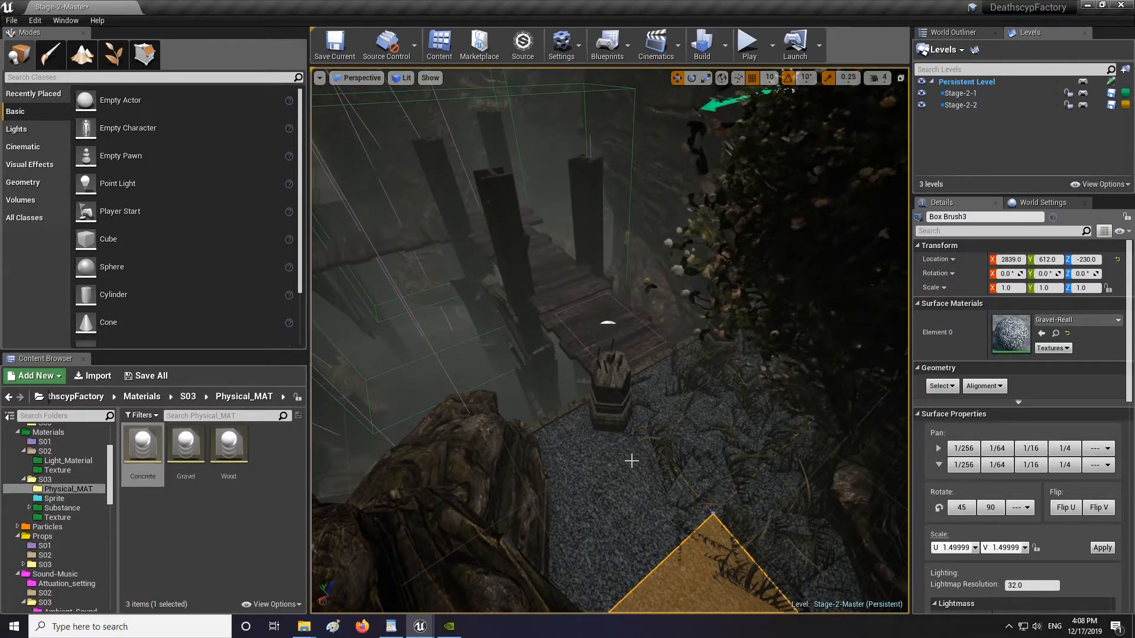
click(634, 502)
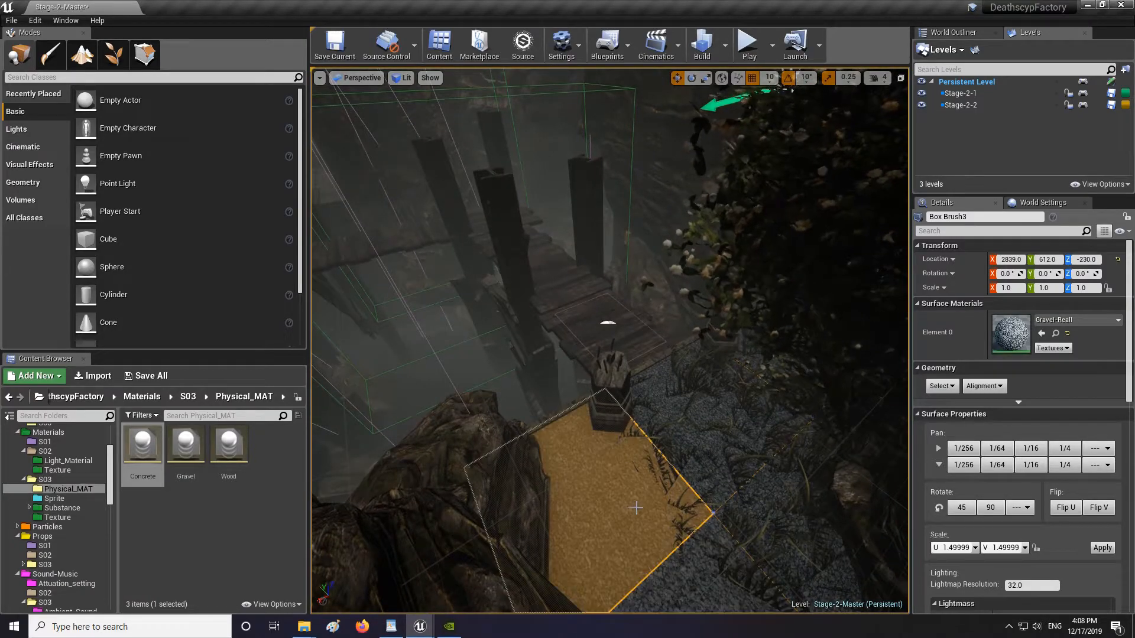
click(1057, 334)
double_click(219, 496)
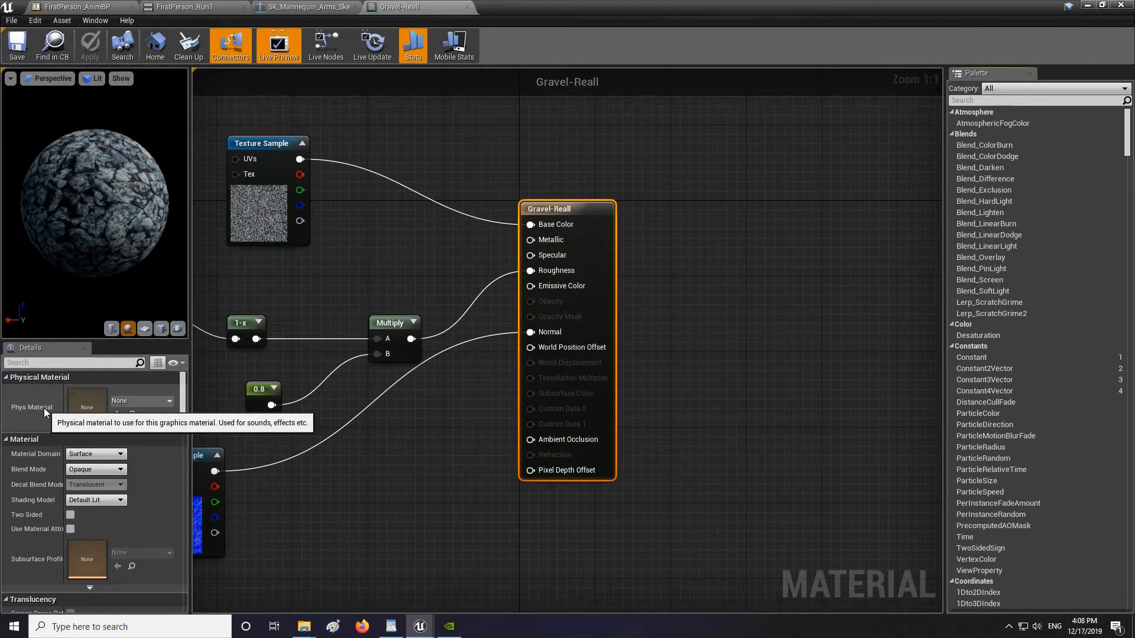
Set the Gravel-Reall material's Phys Material to Gravel.
click(124, 402)
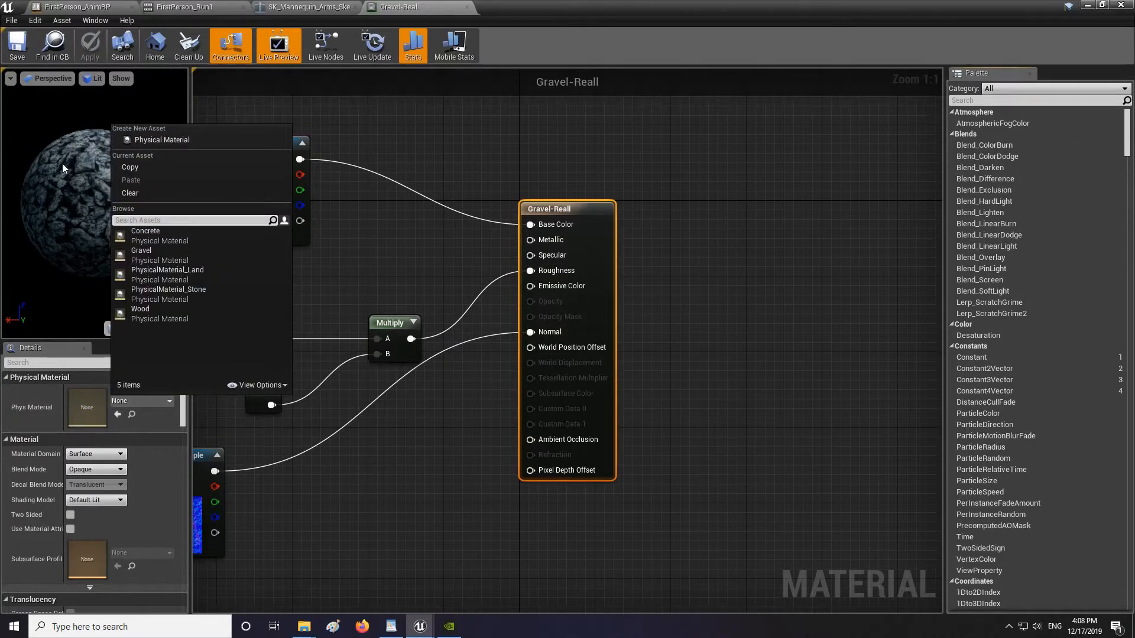
click(150, 257)
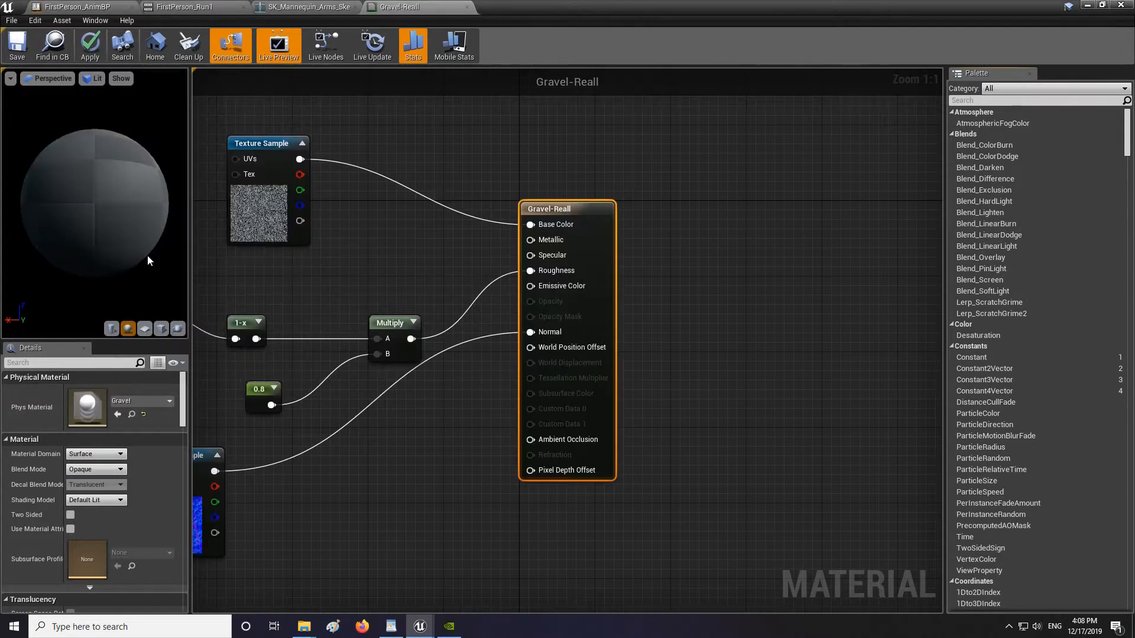
Open the Gravel-Reall1 material and set its Phys Material to Gravel.
click(1088, 5)
double_click(268, 507)
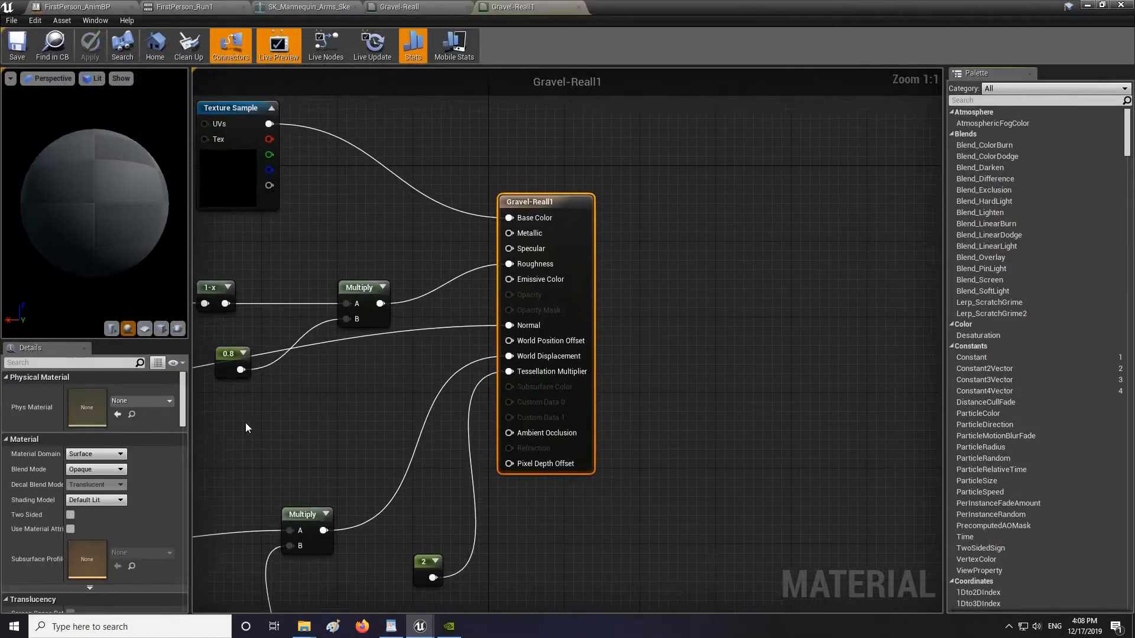
click(132, 404)
click(177, 255)
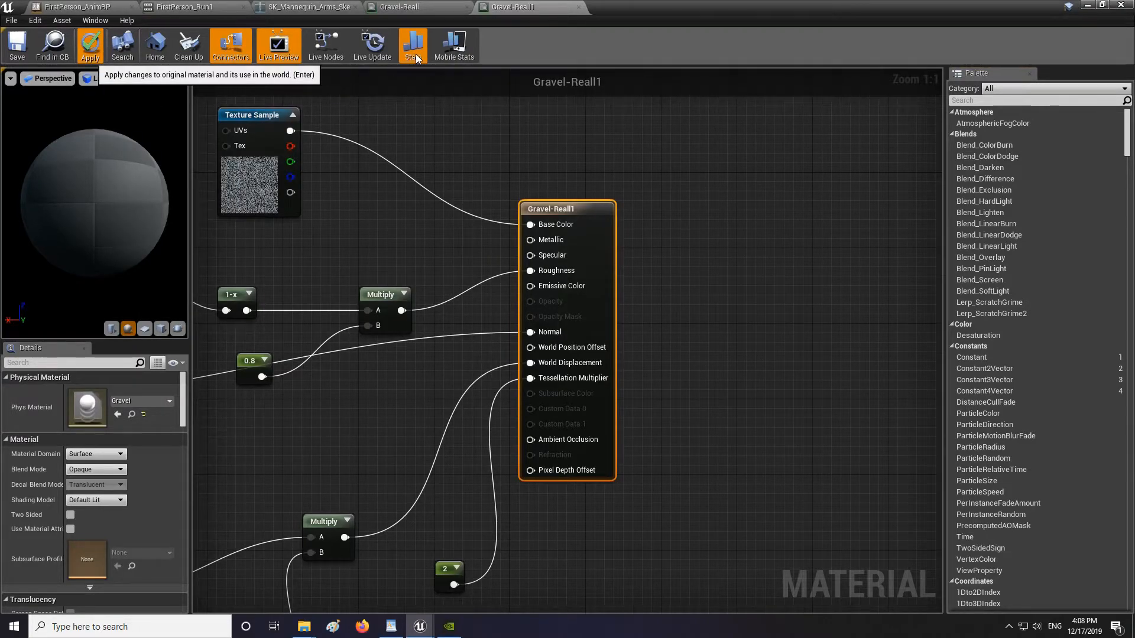
Apply the changes to the Gravel-Reall material and save it.
click(416, 7)
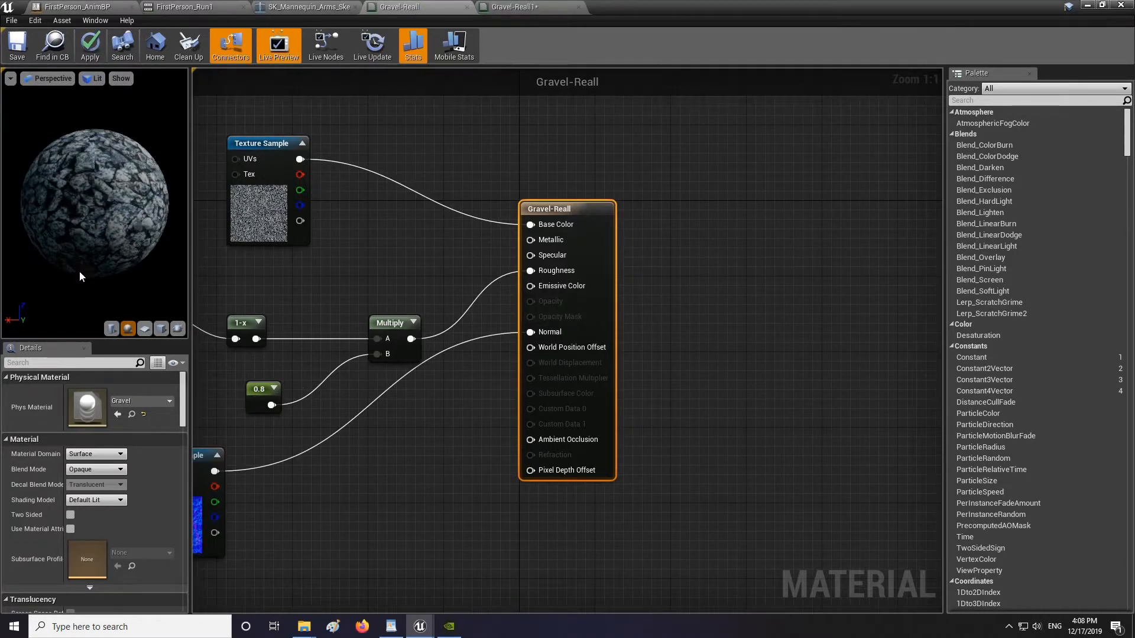
click(90, 47)
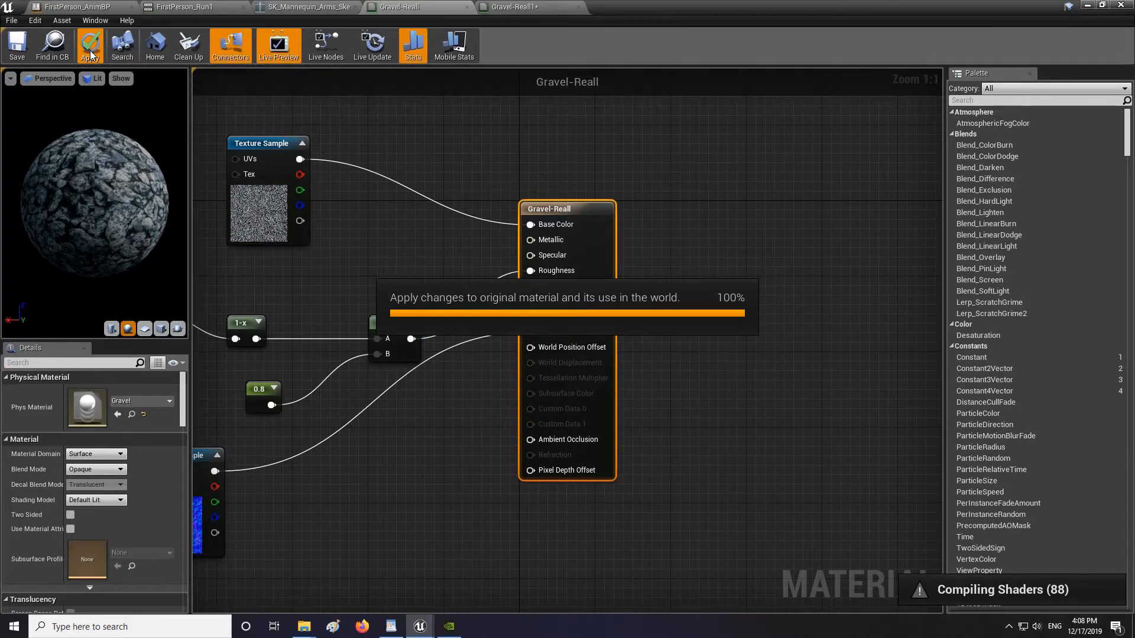
click(10, 52)
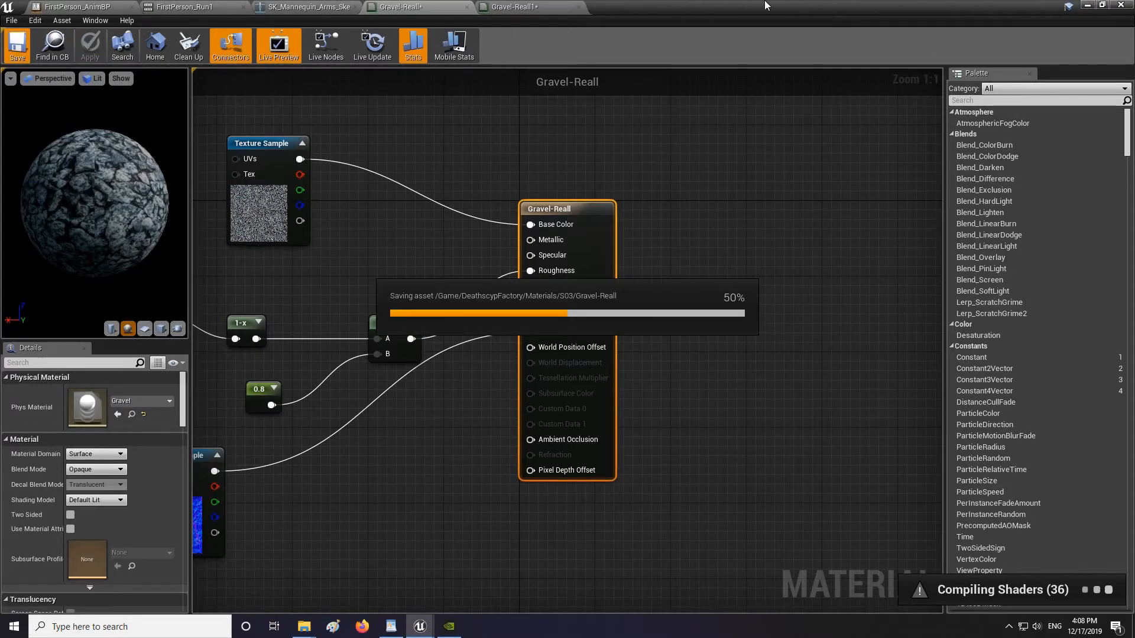
Play the level from the gravel path and walk along it to test the footstep sounds.
click(1088, 5)
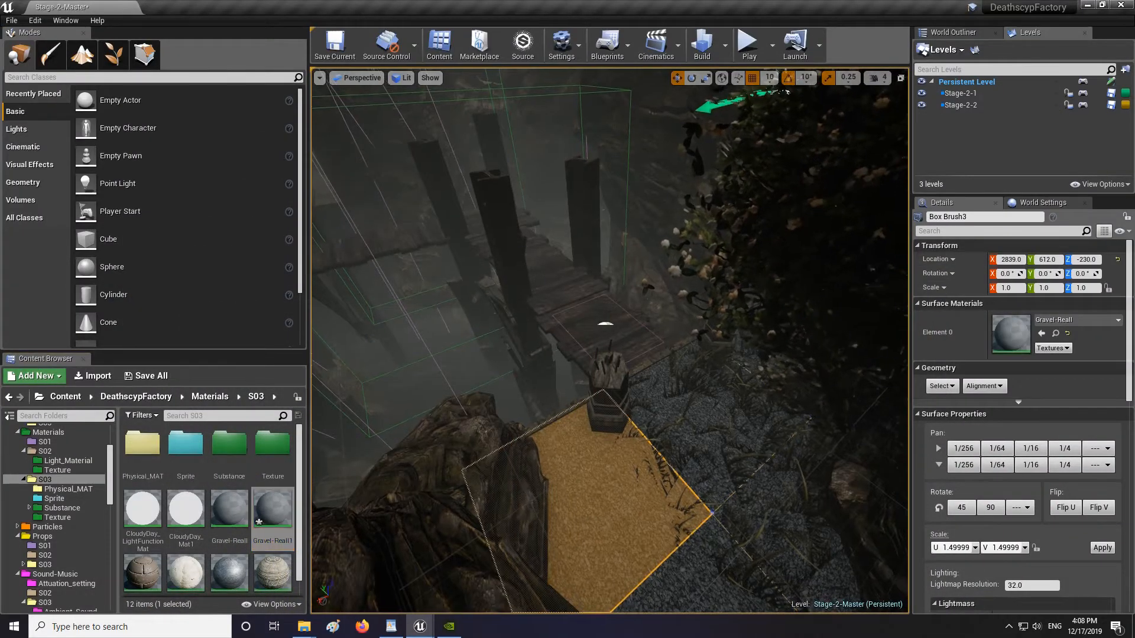
key(f)
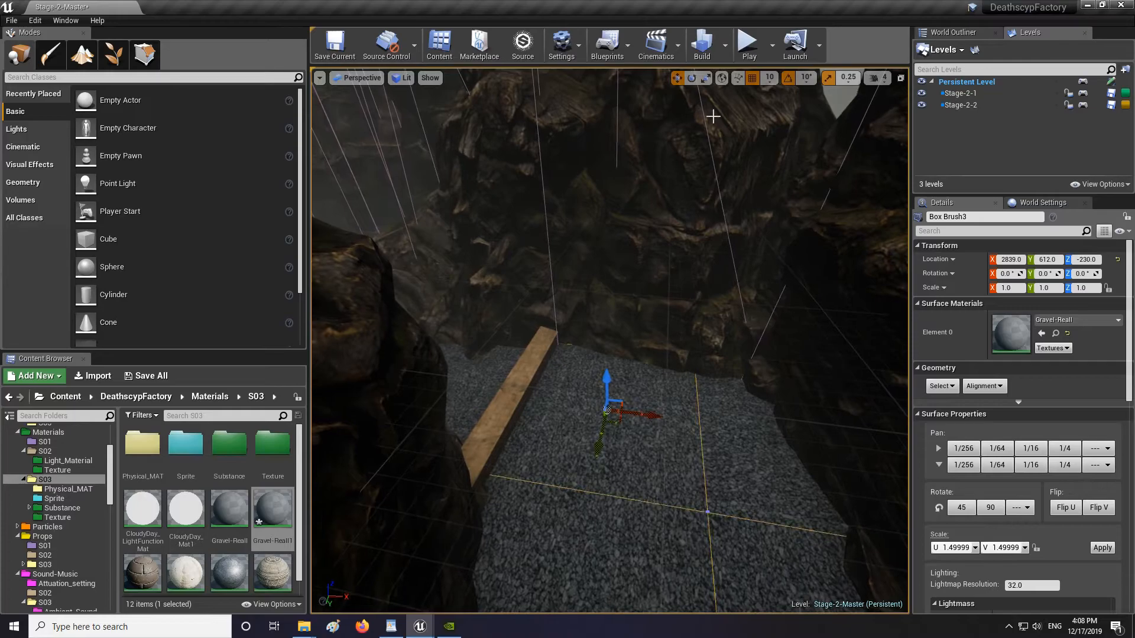
click(749, 44)
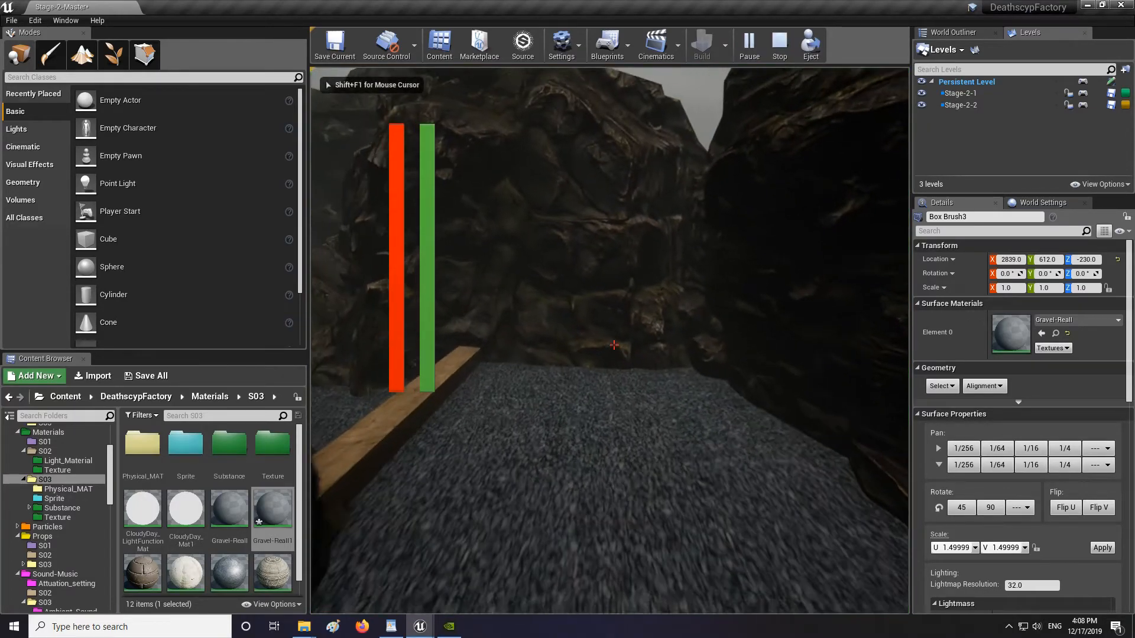
key(w)
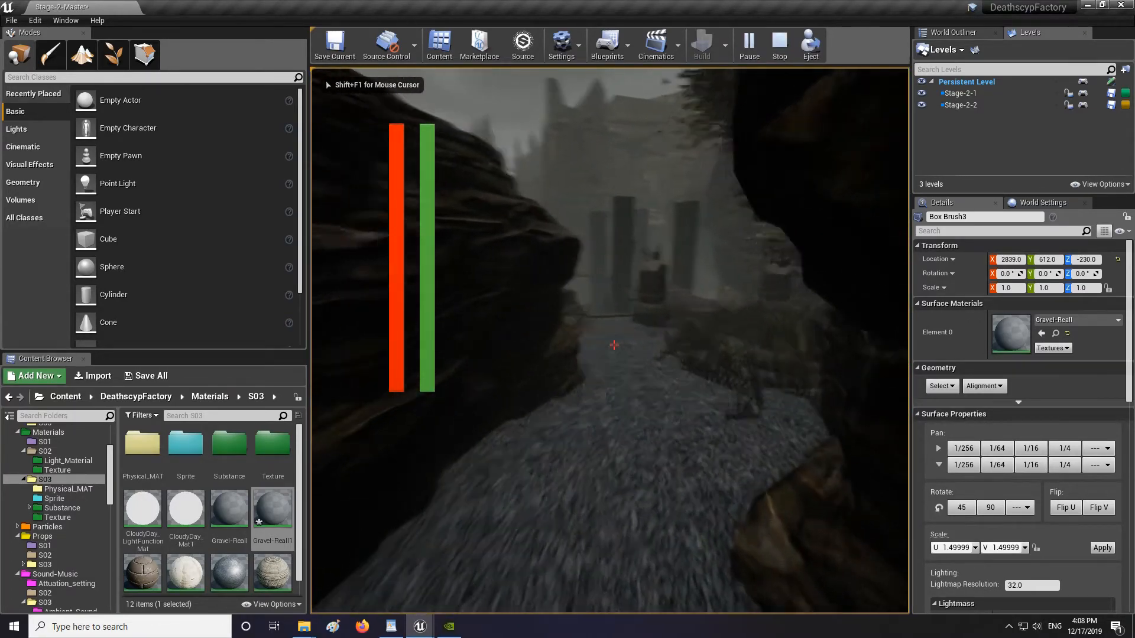
key(shift)
key(shift+w)
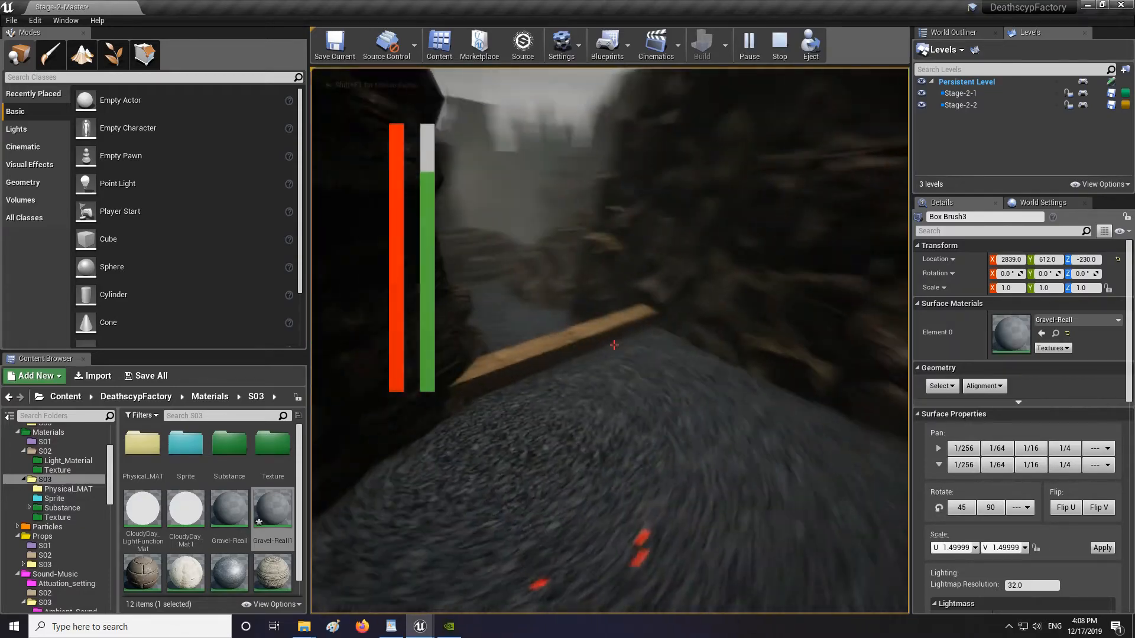
key(shift+w)
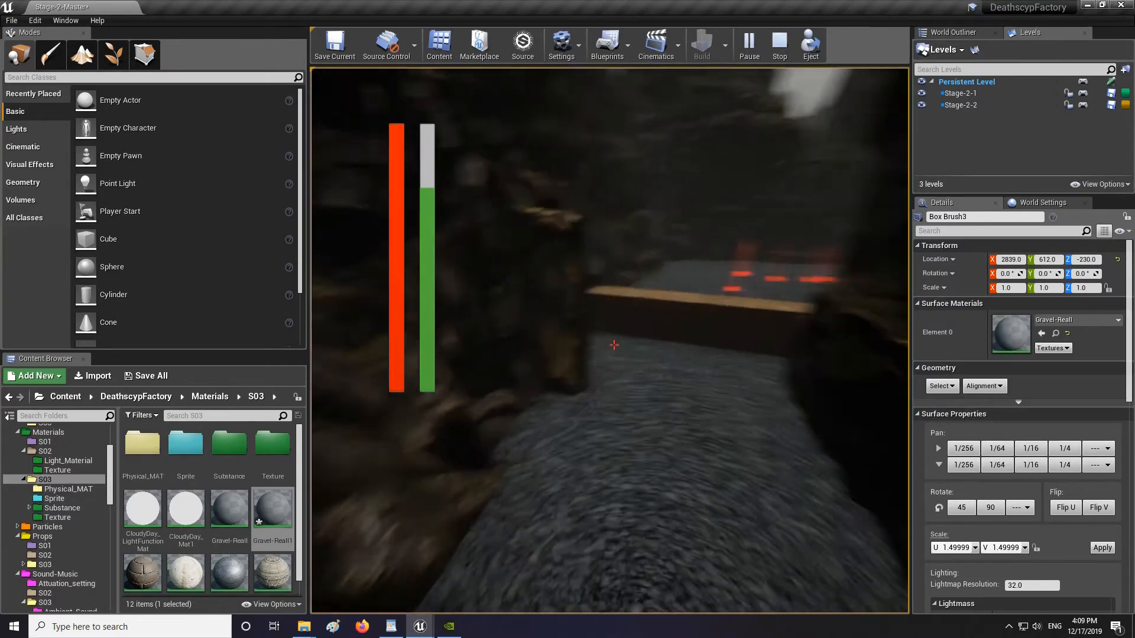
key(w)
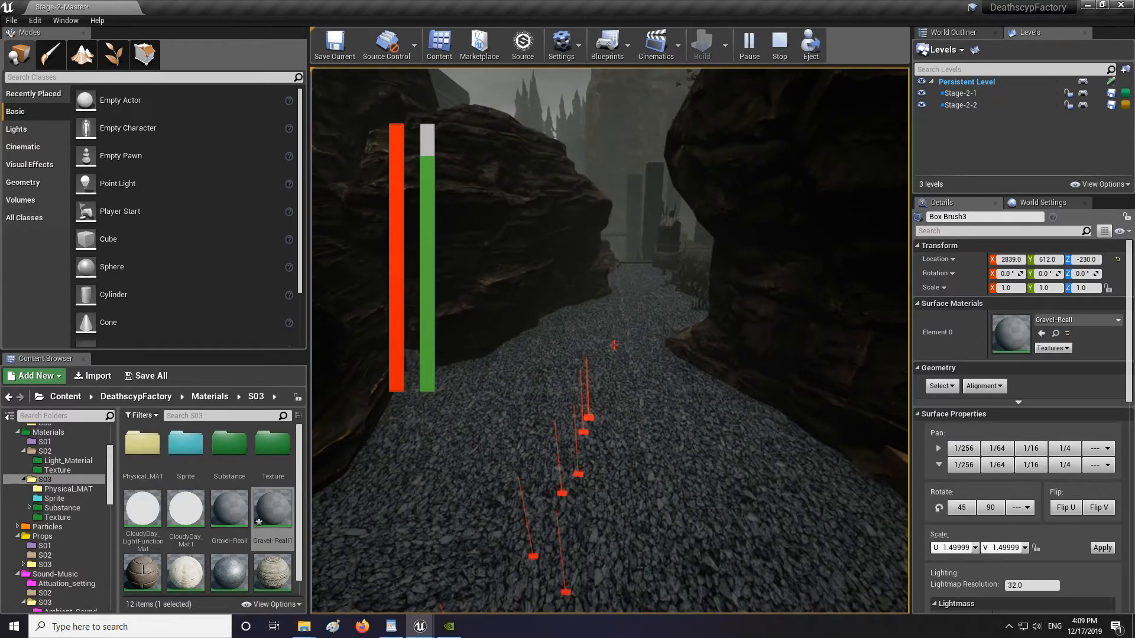
key(Escape)
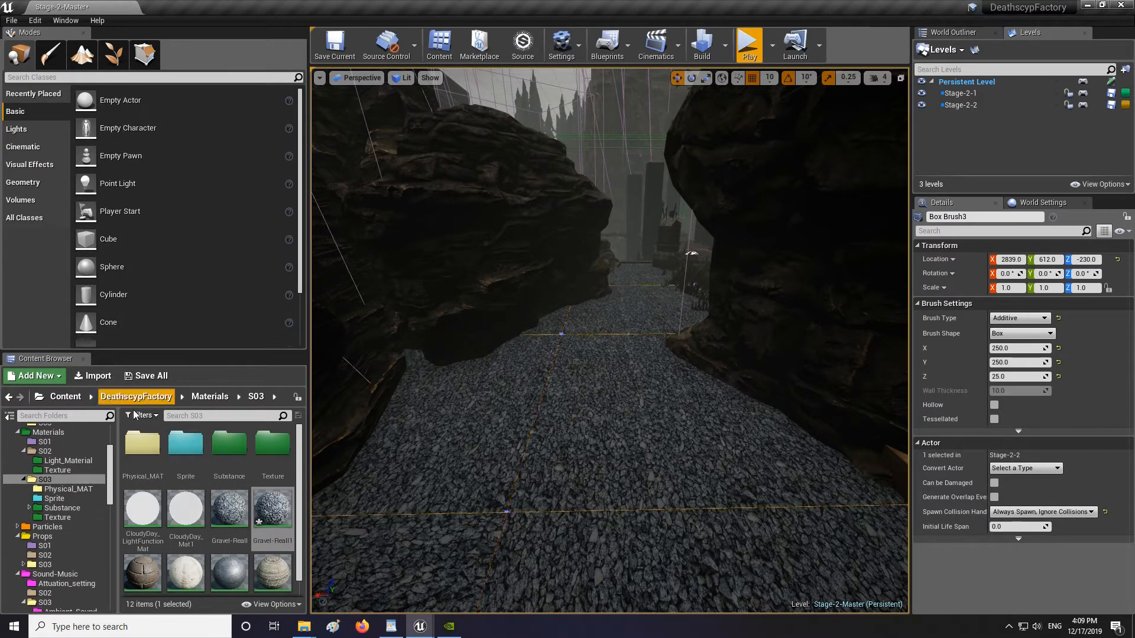
Select meshes in the level and assign physical materials to the M_Wood_Pine and M_Plains_LargeRock surface materials.
right_drag(668, 419, 638, 414)
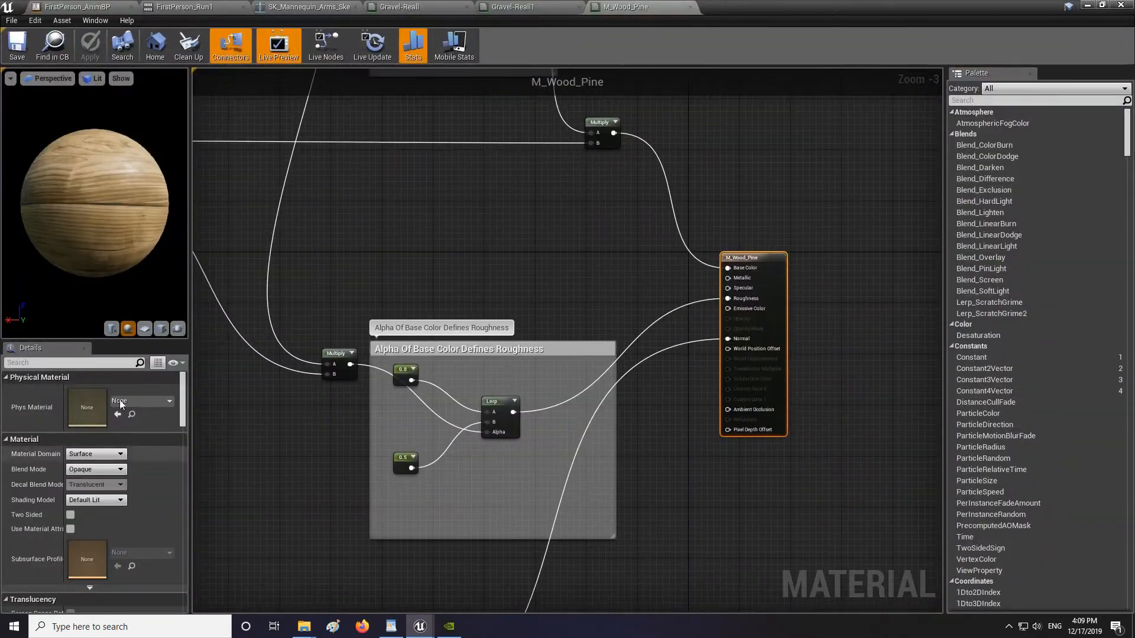
click(121, 404)
click(136, 292)
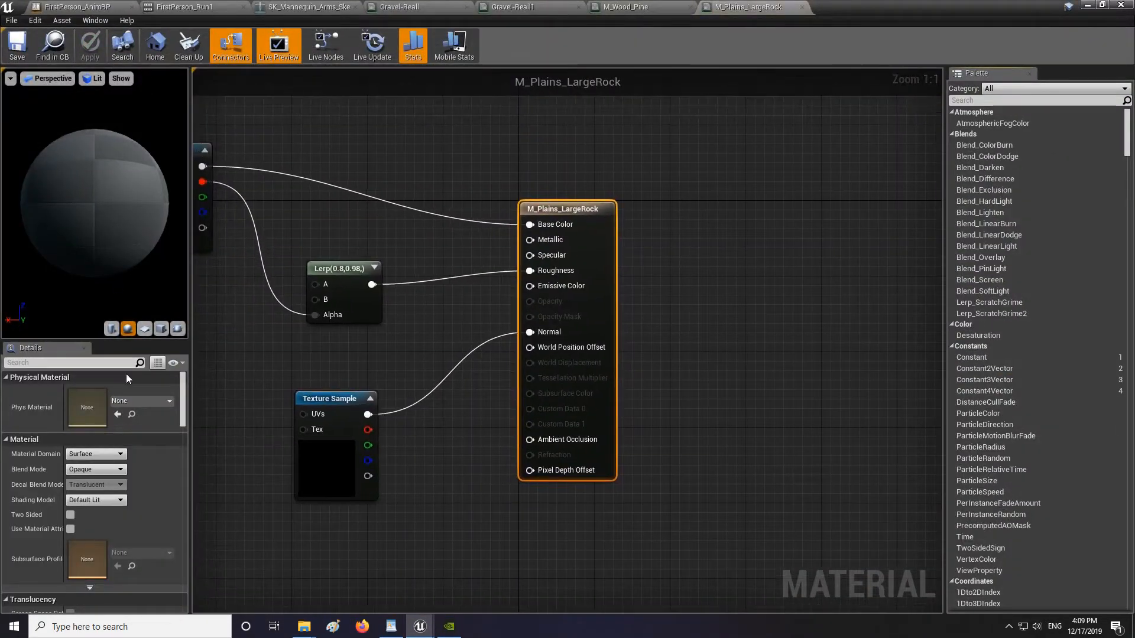
click(121, 404)
click(177, 296)
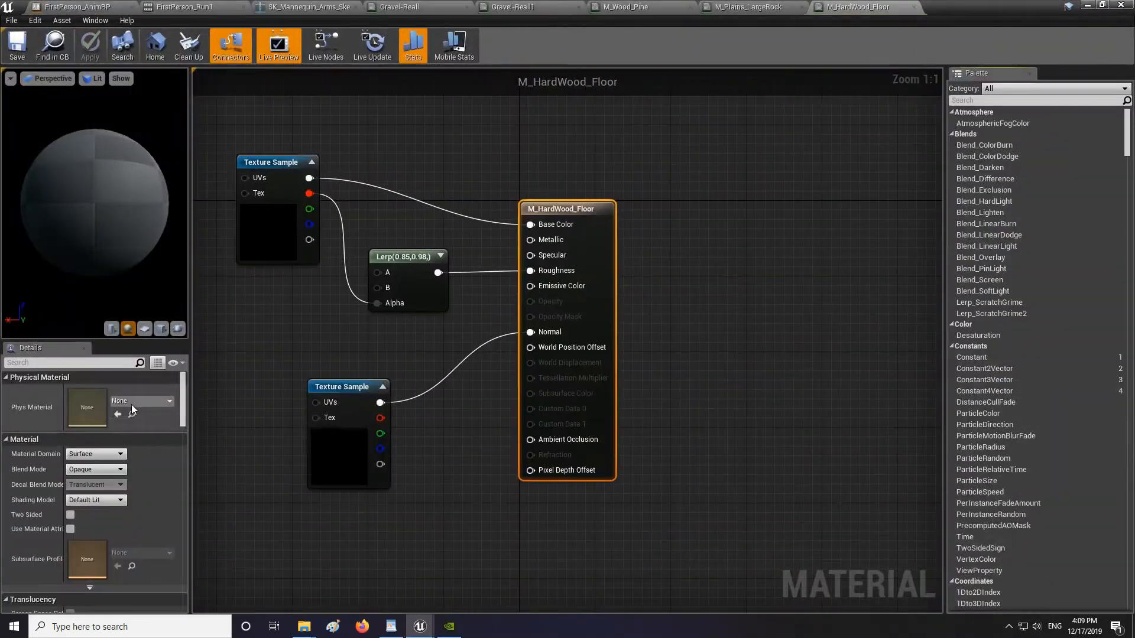
Assign physical materials to the M_HardWood_Floor and M_Plains_FloorTrims surface materials of the floor meshes.
click(132, 404)
click(136, 292)
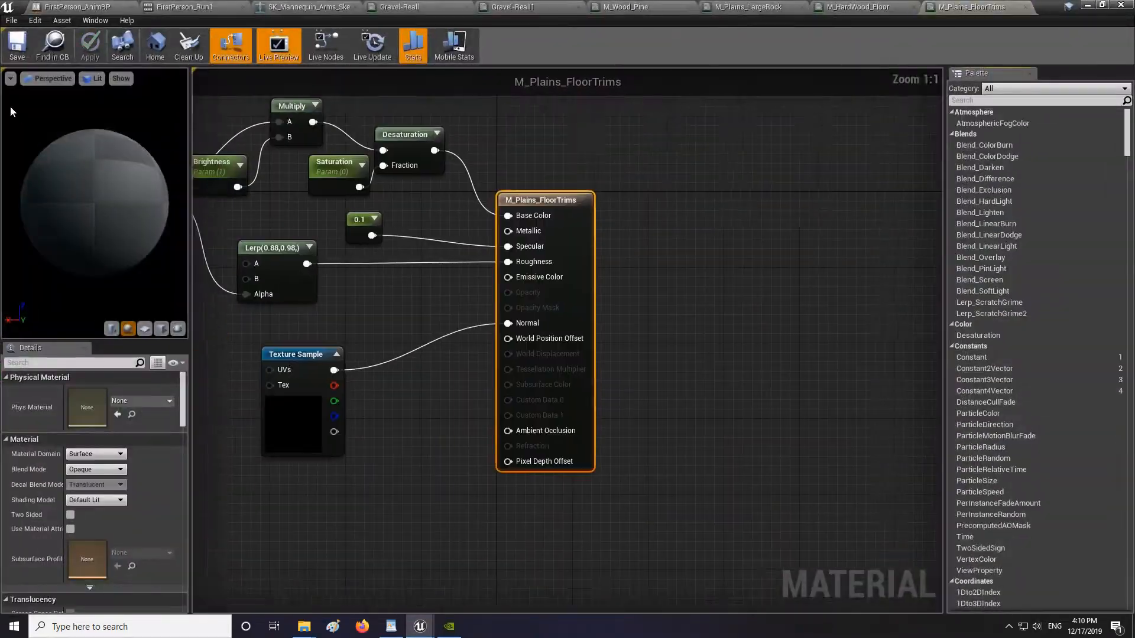
click(121, 405)
click(178, 289)
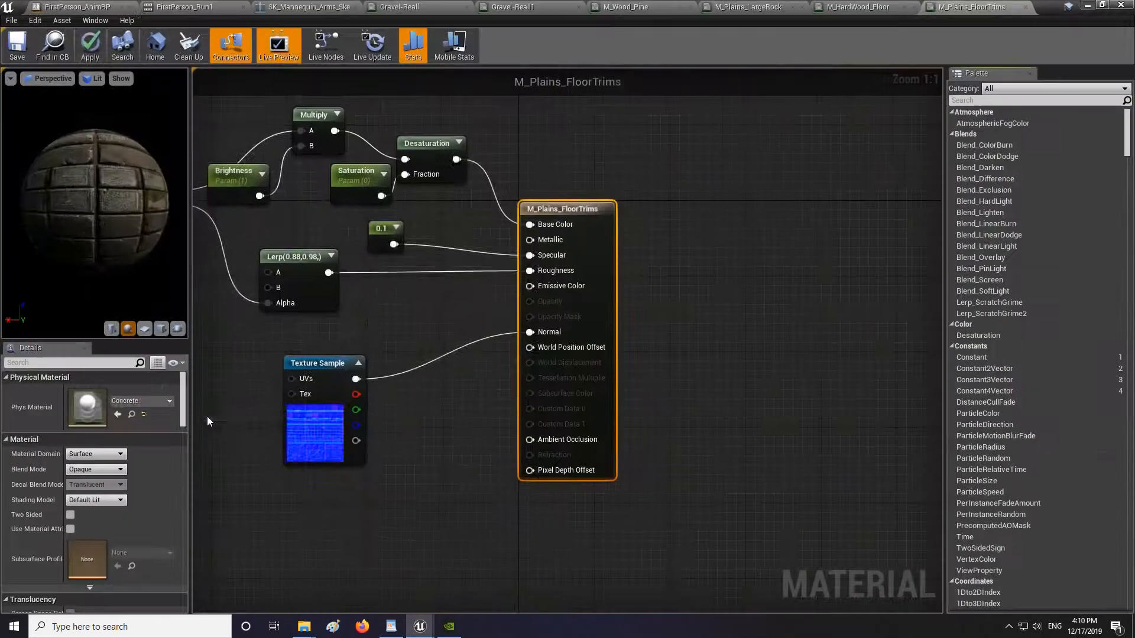
Set the M_Plains_Floors_Block material's Phys Material to Concrete and apply the change.
click(142, 401)
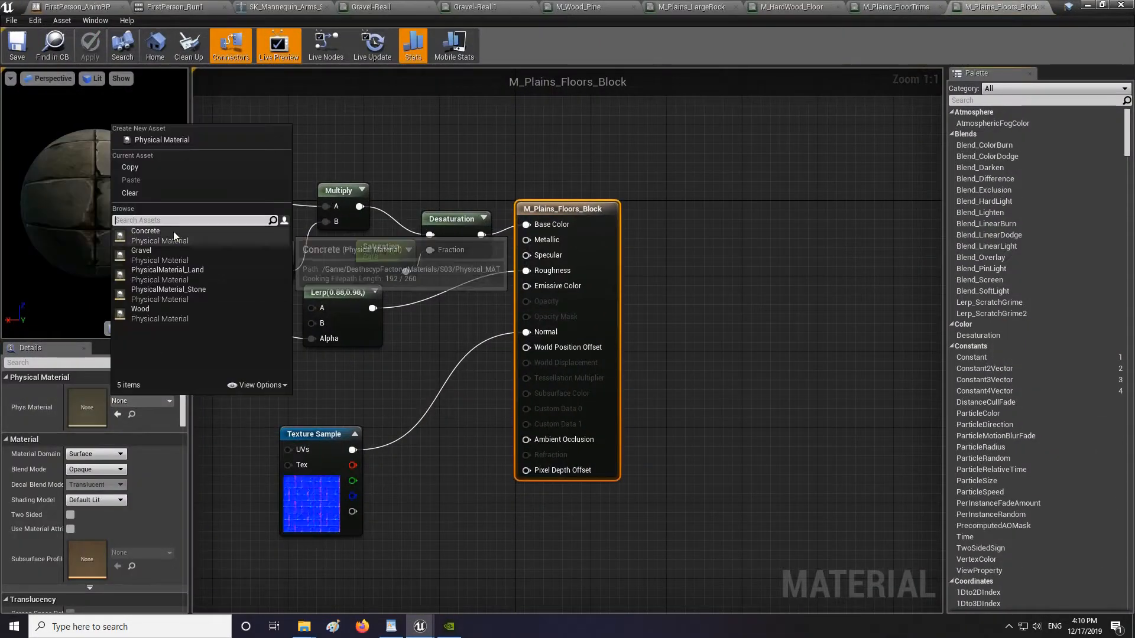
click(175, 236)
click(89, 46)
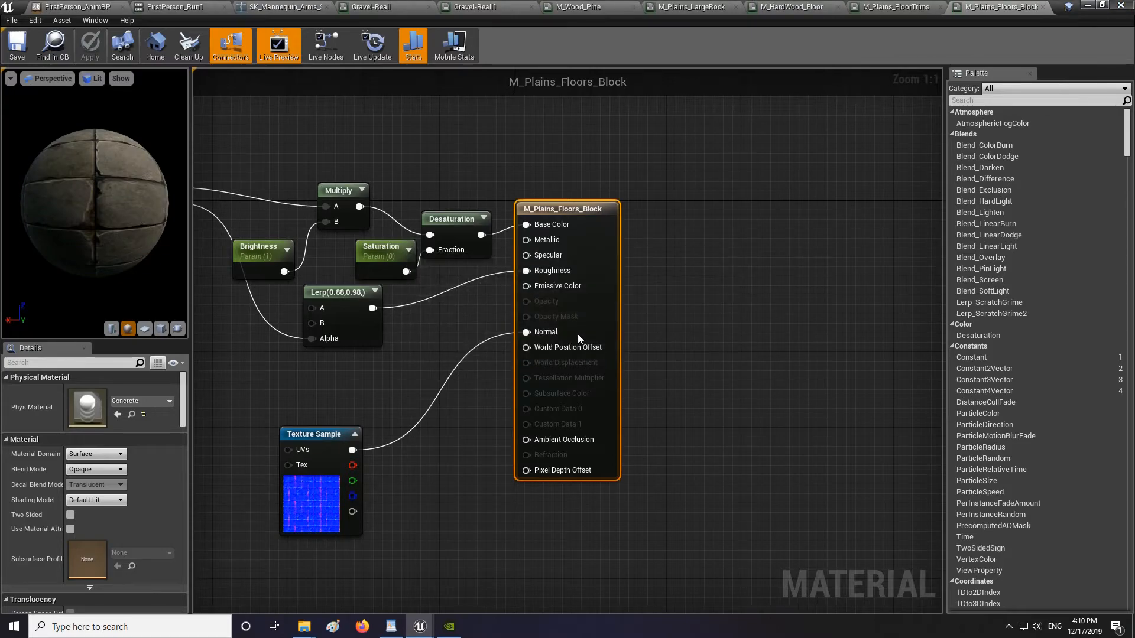
Play the level and walk across the stone floor, bridge and gravel path to test the footstep sounds.
click(603, 353)
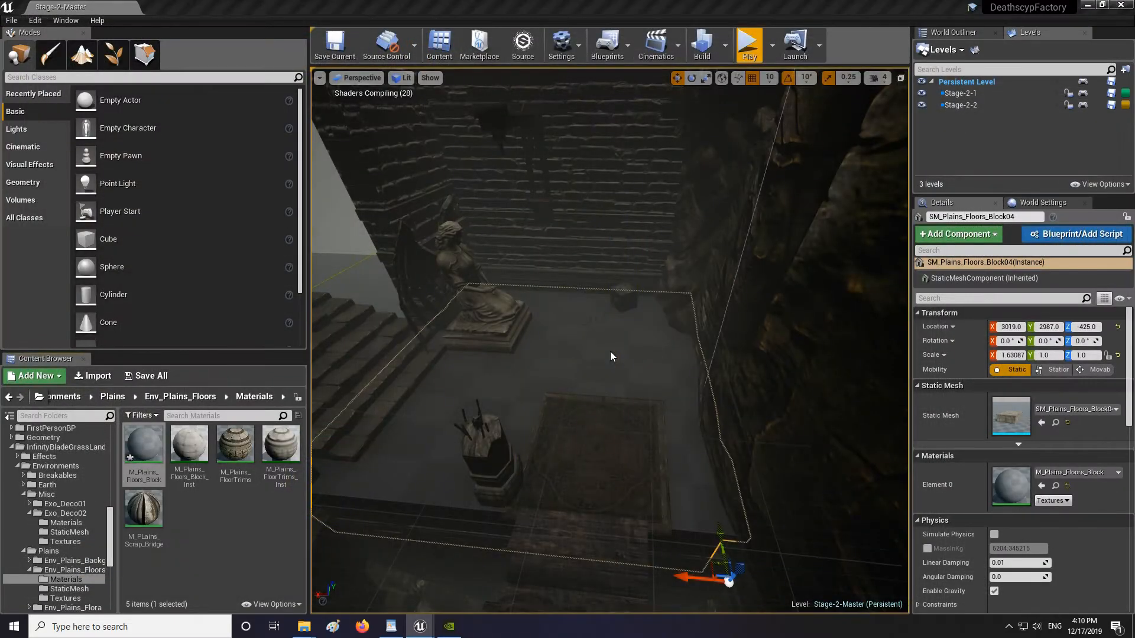
click(676, 276)
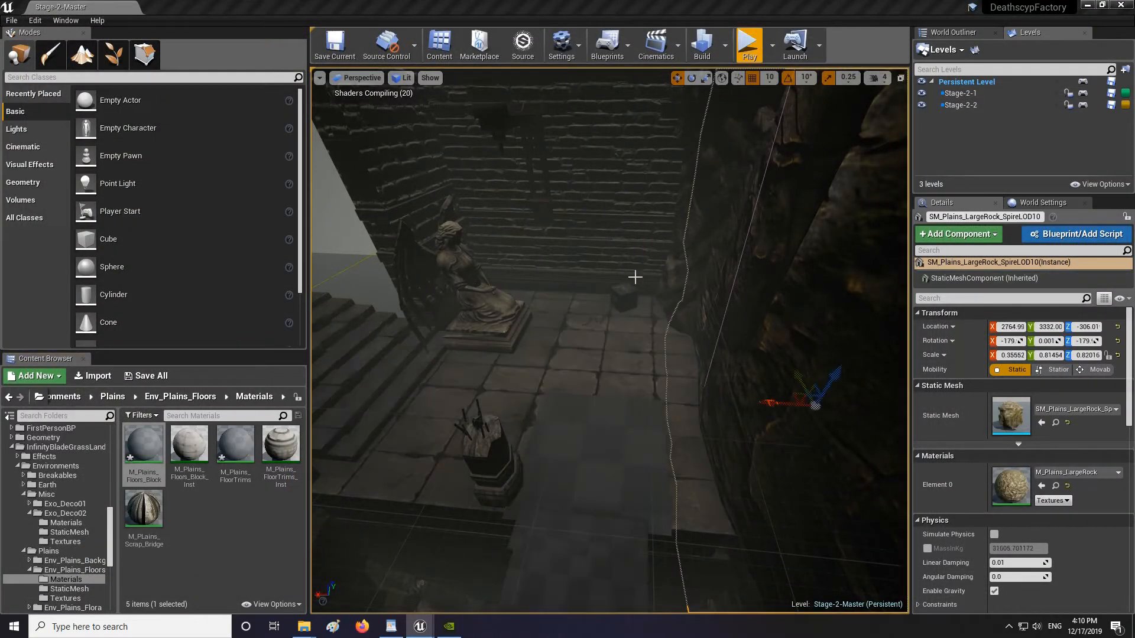
right_drag(677, 276, 676, 195)
click(130, 377)
click(672, 422)
right_drag(672, 423, 456, 428)
mouse_move(647, 346)
right_down()
mouse_move(618, 349)
mouse_move(646, 346)
right_up()
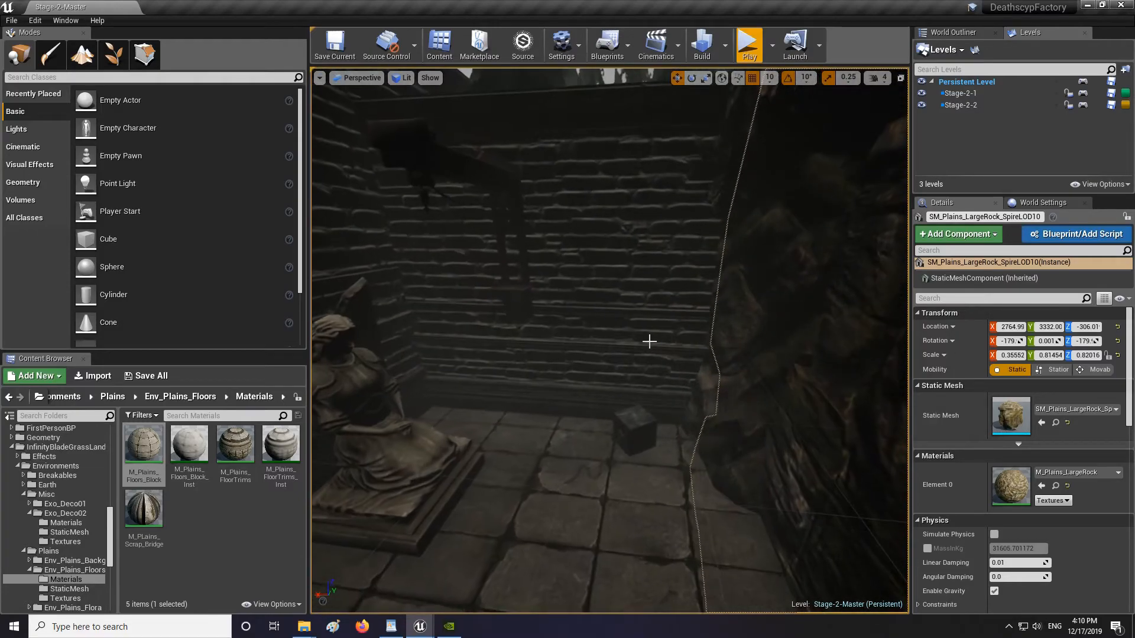
key(alt+p)
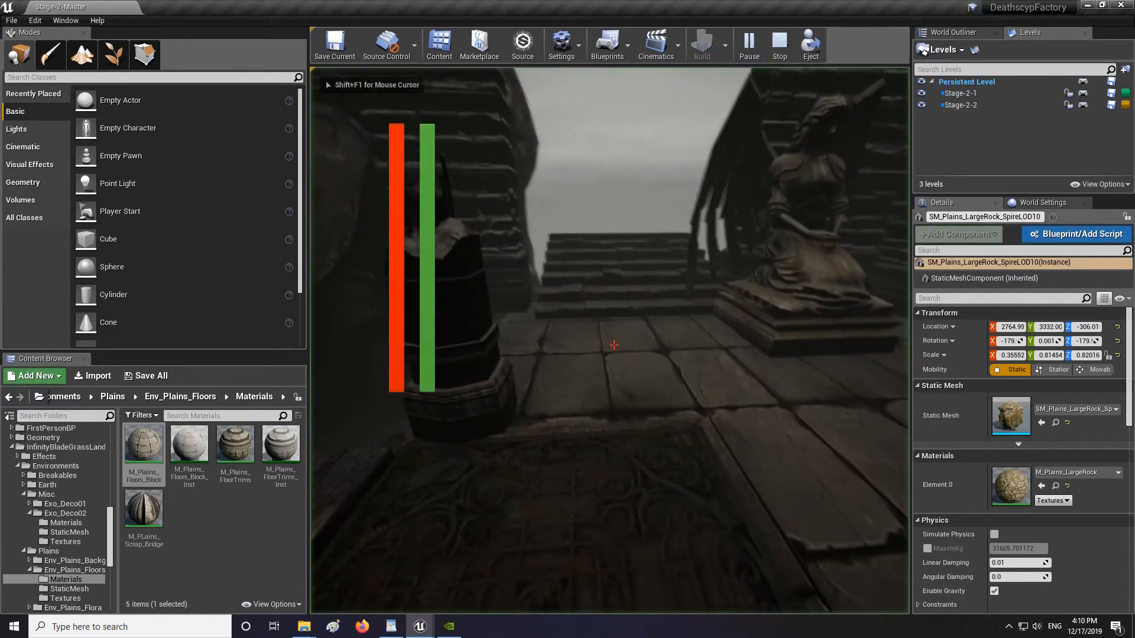
key(shift+w)
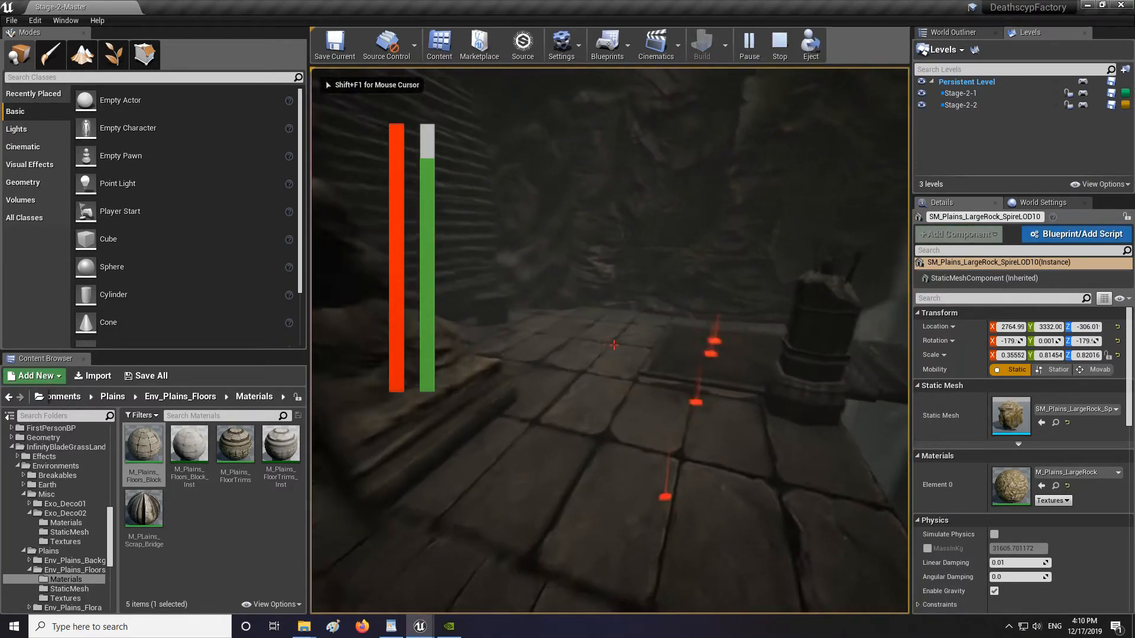
key(shift+w)
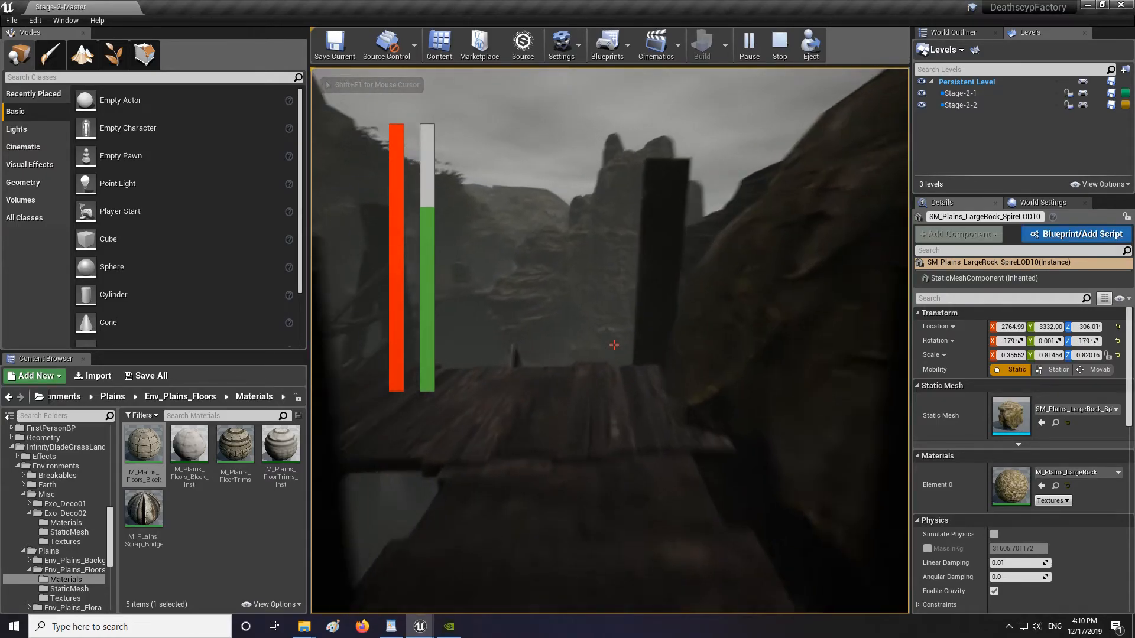
key(shift+w)
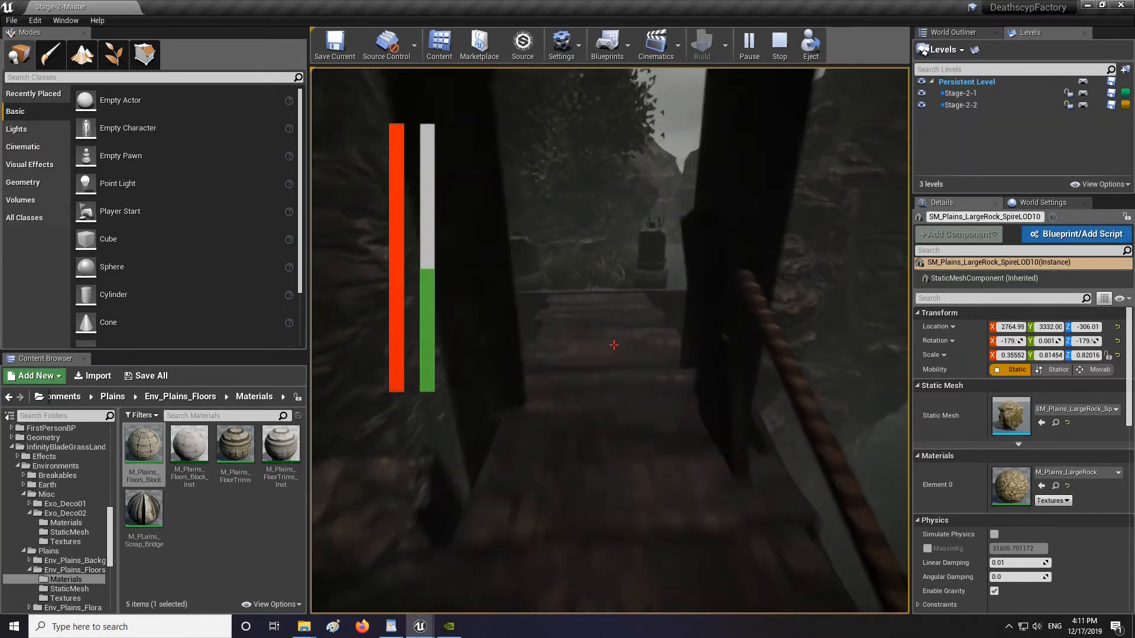
key(shift+w)
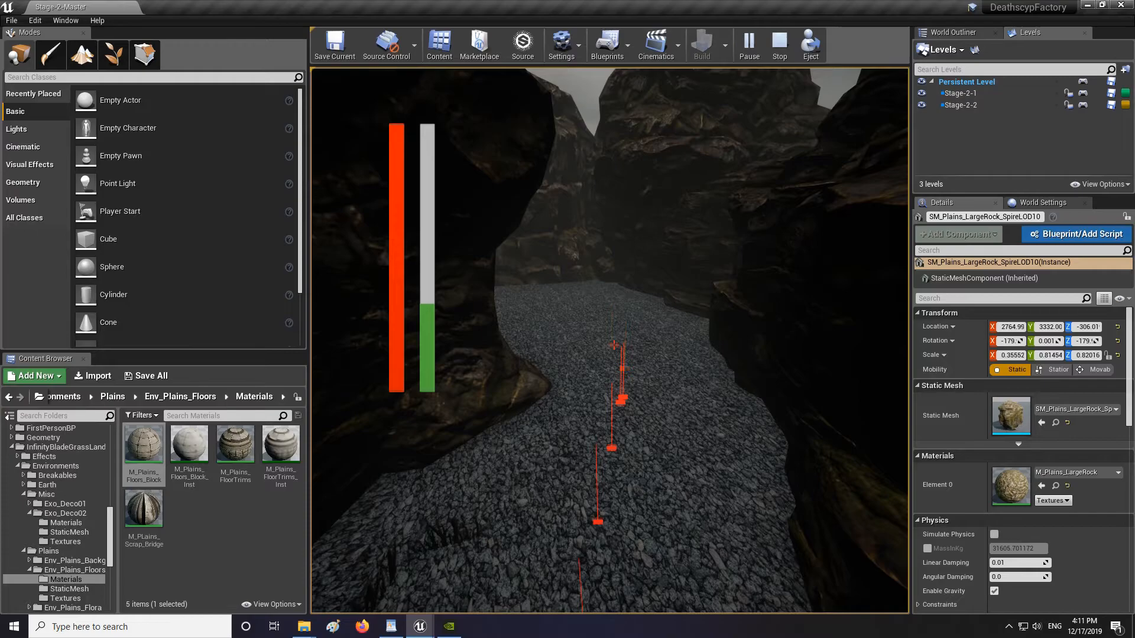
key(w)
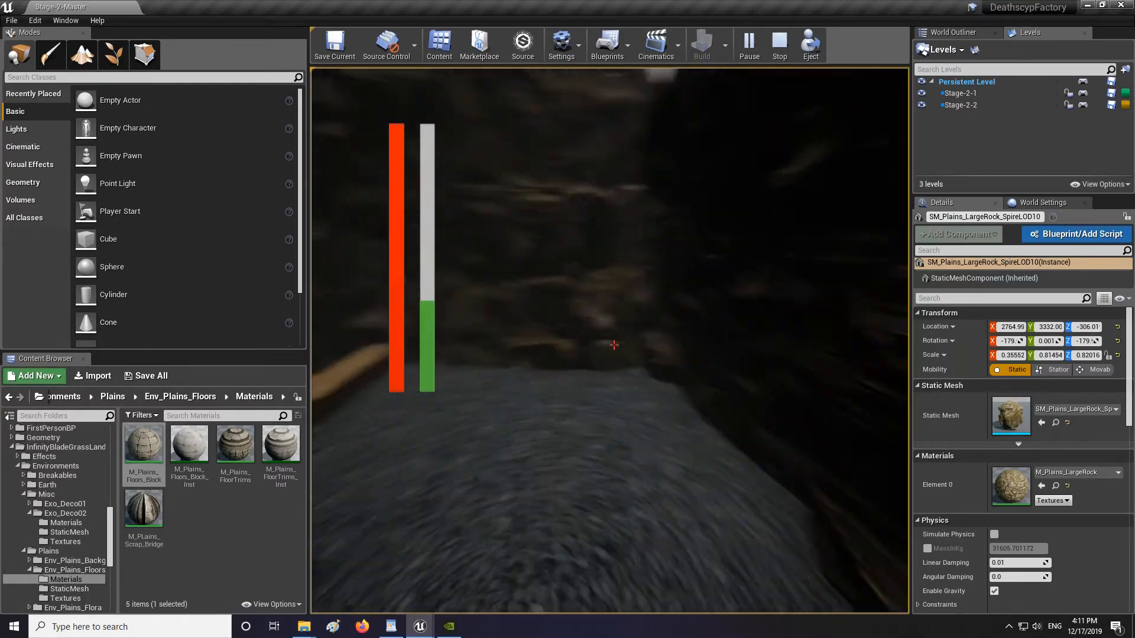
key(w)
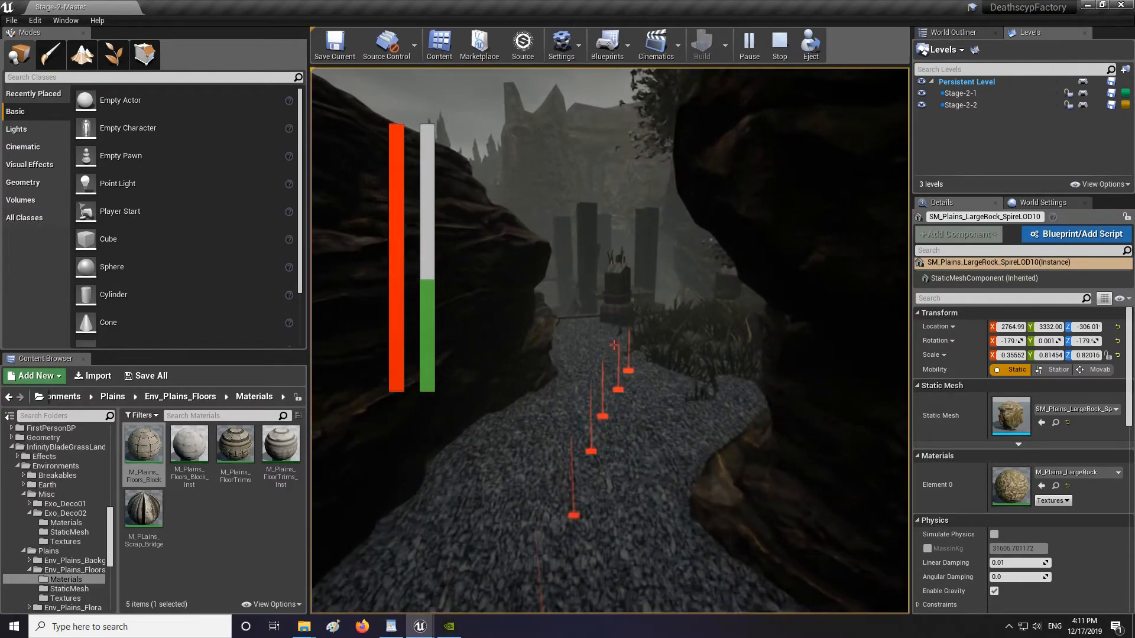
key(Escape)
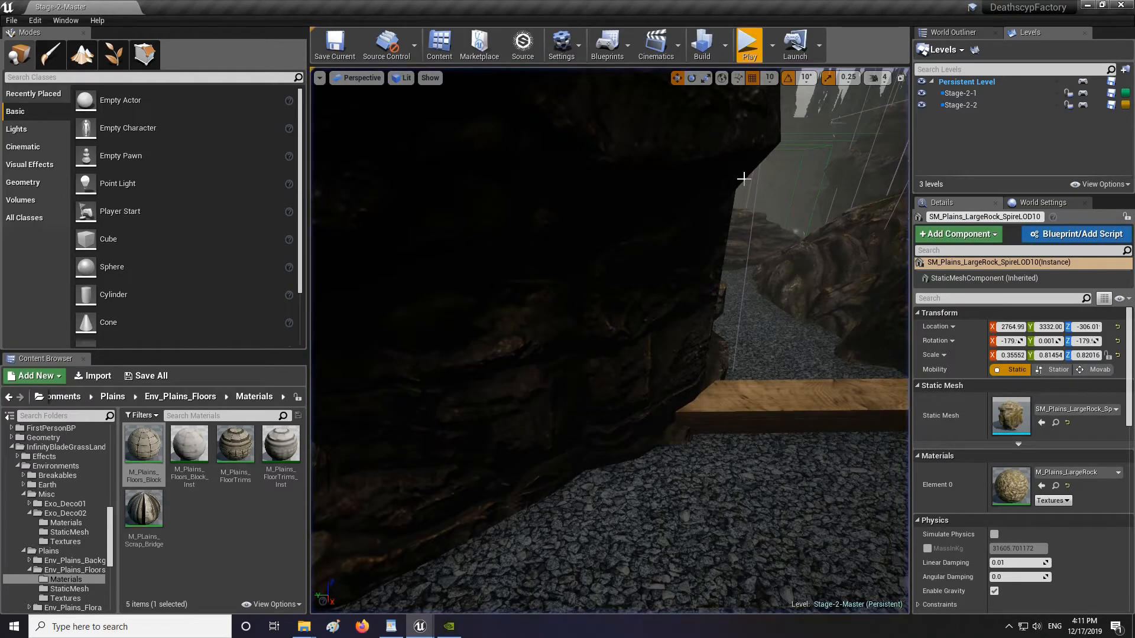
Open FirstPerson_AnimBP from the FirstPerson Animations folder in the content browser.
key(w)
right_drag(720, 176, 753, 258)
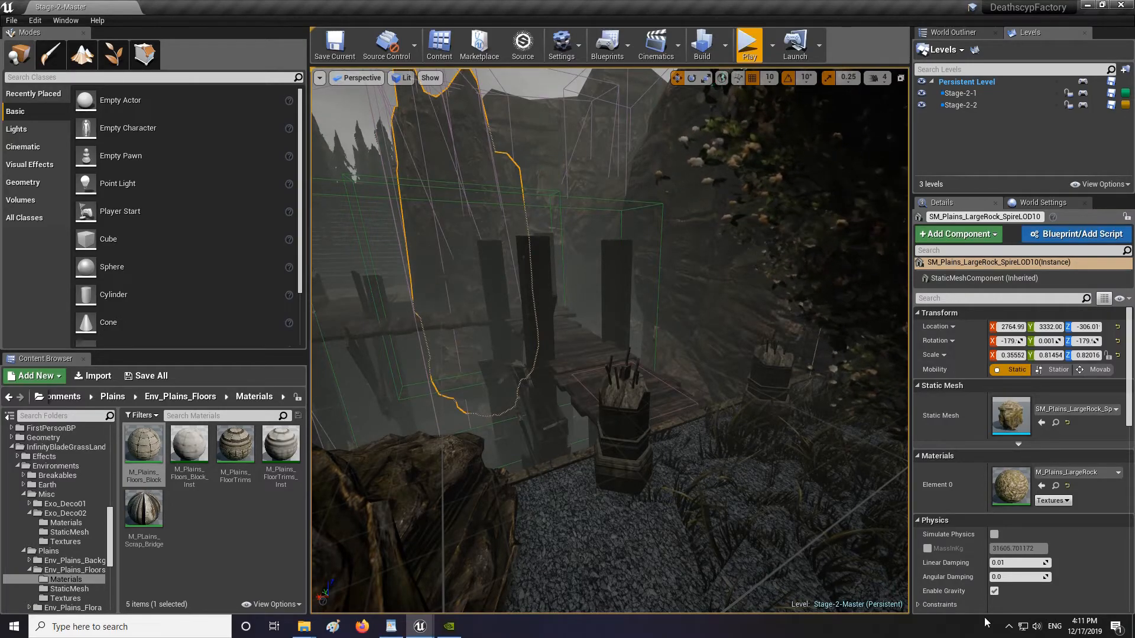
mouse_move(419, 628)
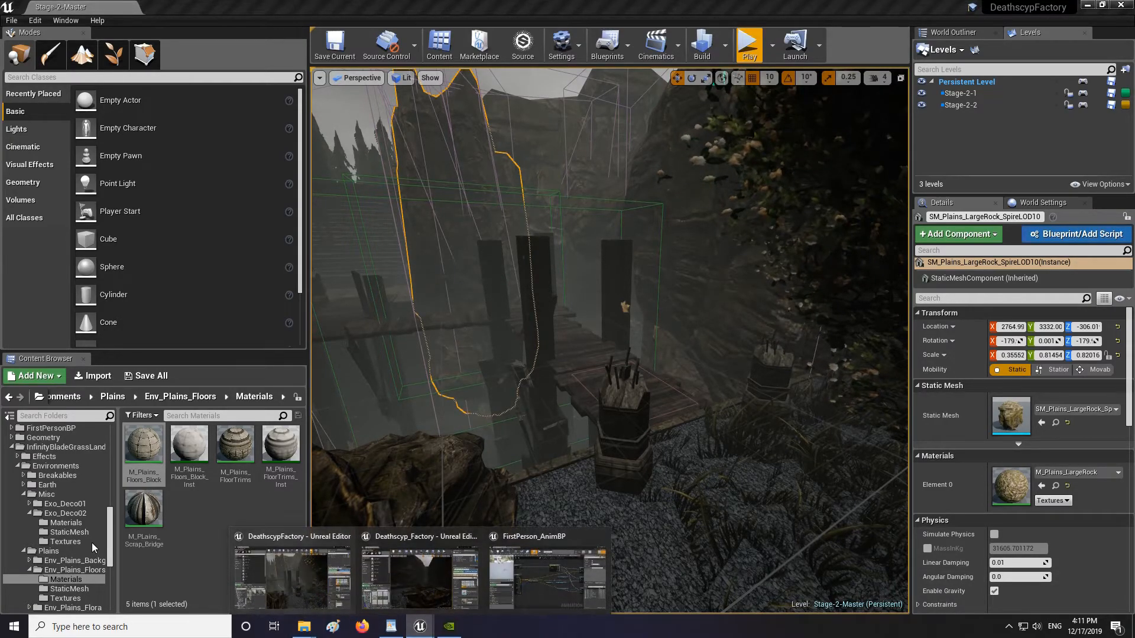
click(66, 572)
scroll(66, 556, up, 3)
click(51, 431)
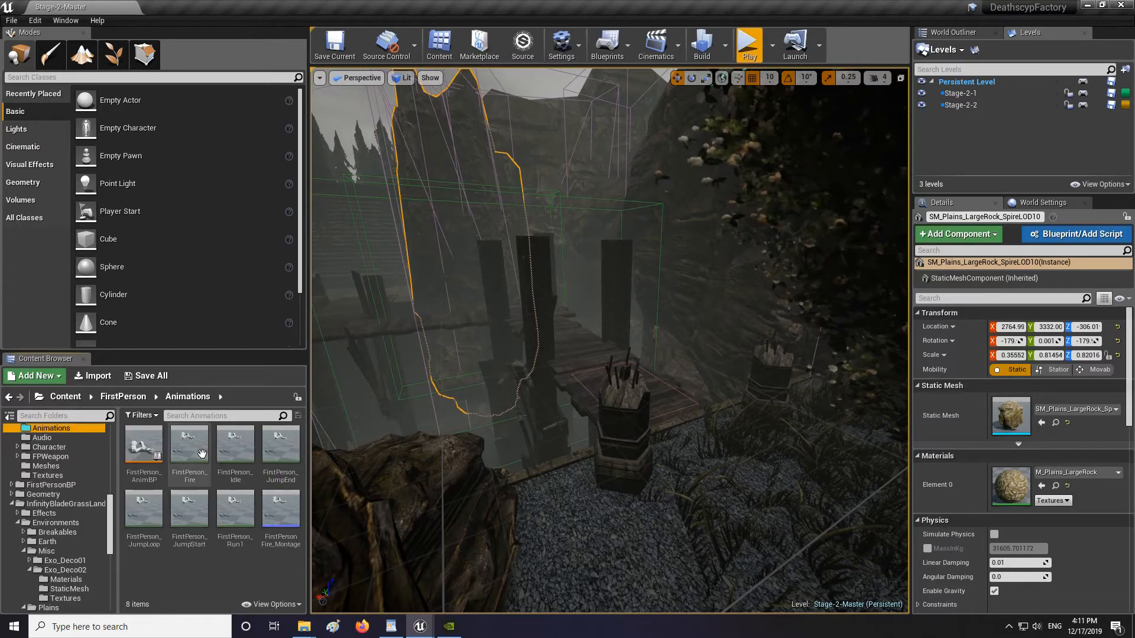
double_click(138, 445)
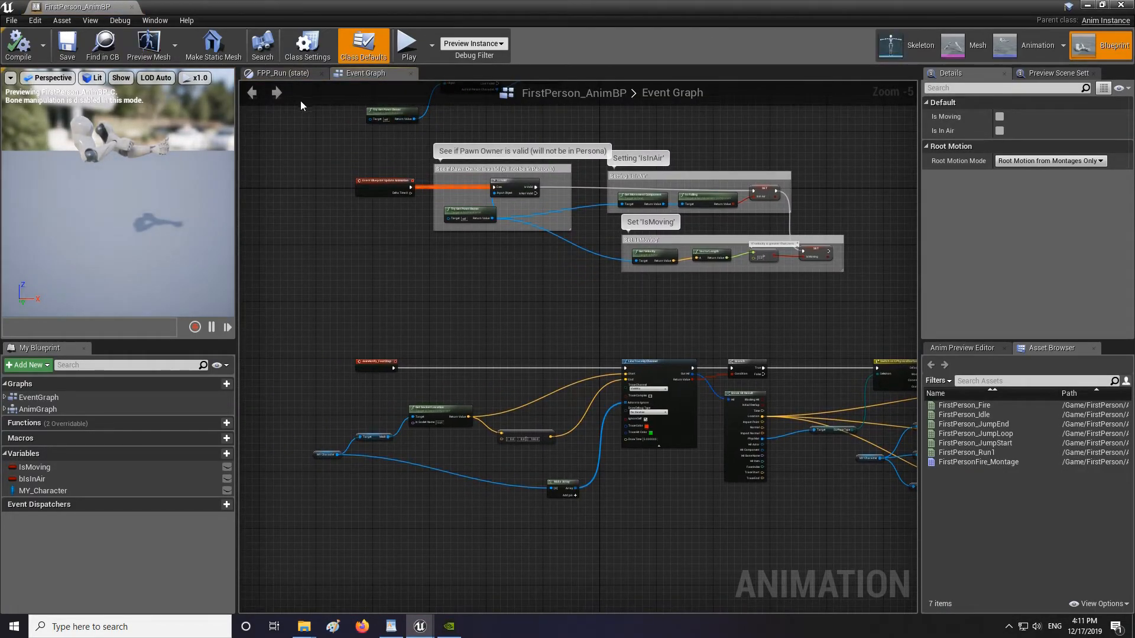
Navigate through the AnimGraph state machine into the FPP_Run state and open the FirstPerson_Run1 animation.
double_click(38, 409)
double_click(406, 355)
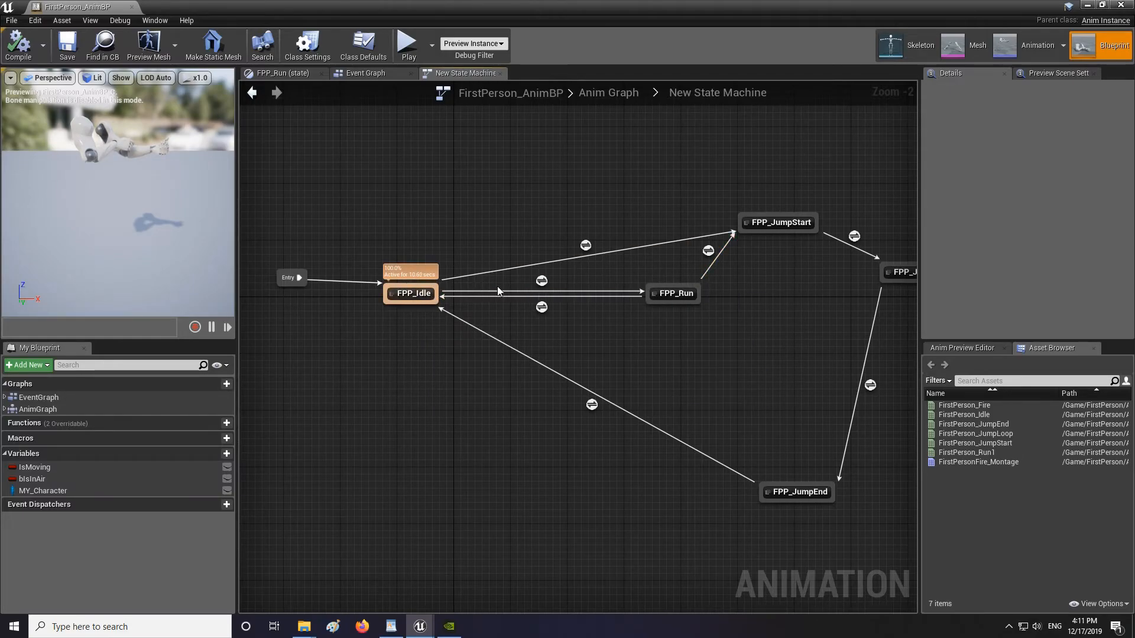
double_click(678, 294)
double_click(462, 375)
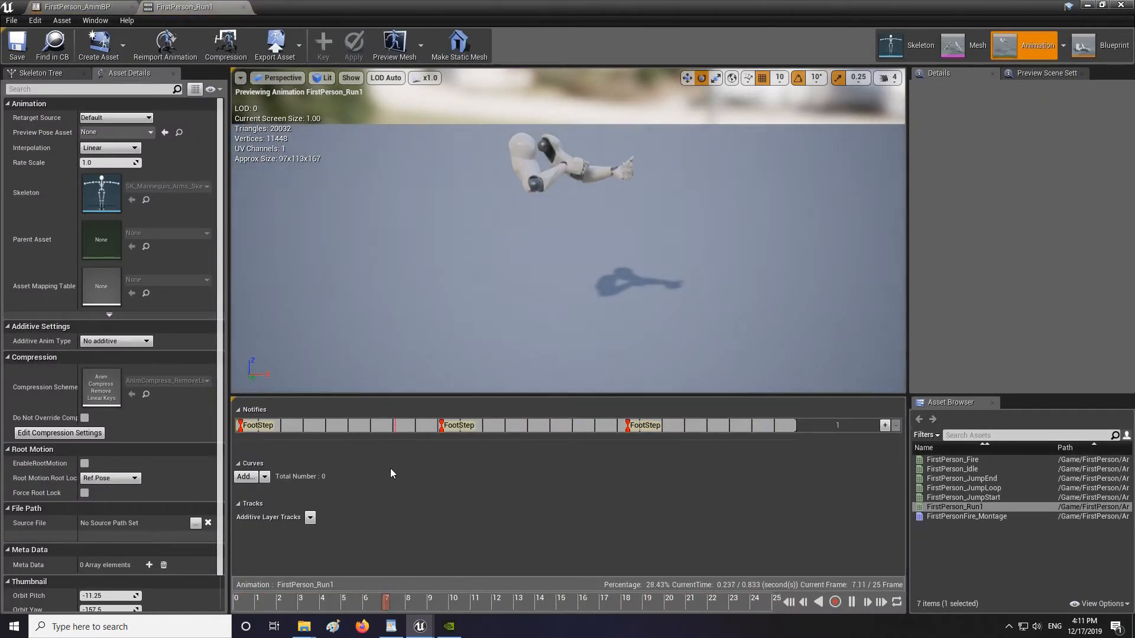
Close the FirstPerson_Run1 animation and save the FirstPerson_AnimBP blueprint, returning to the level editor.
click(244, 7)
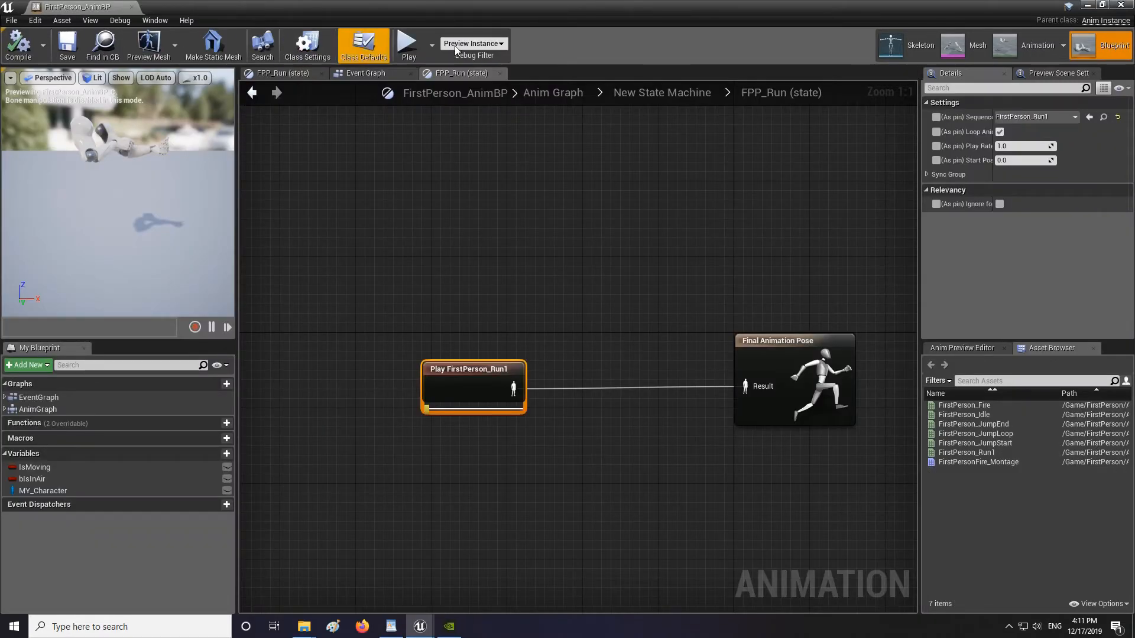
click(68, 43)
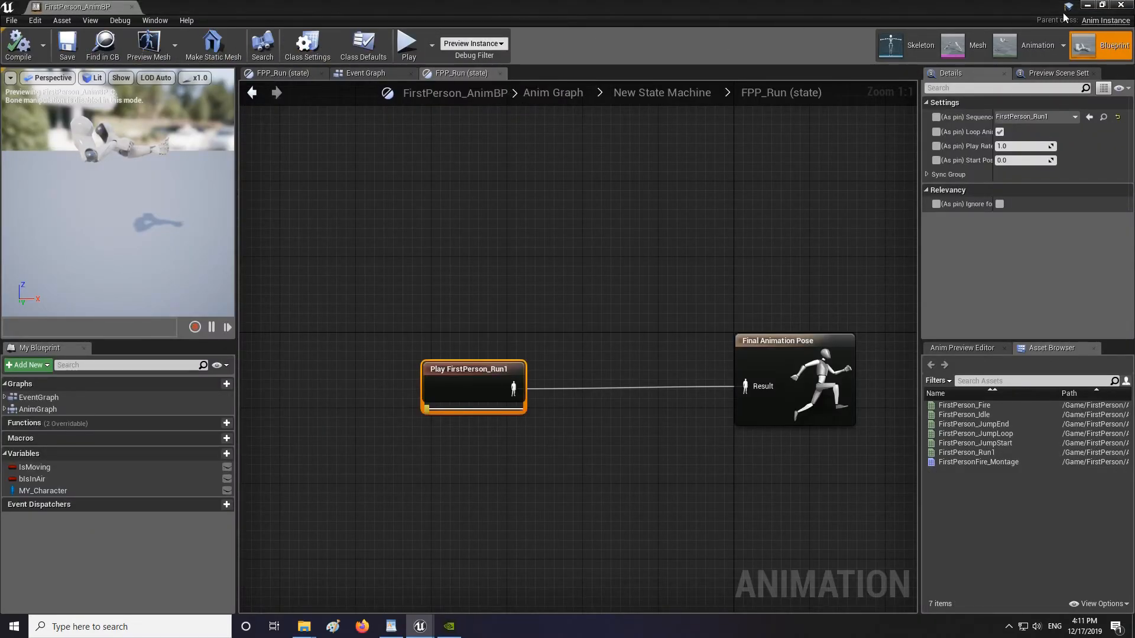
click(1087, 5)
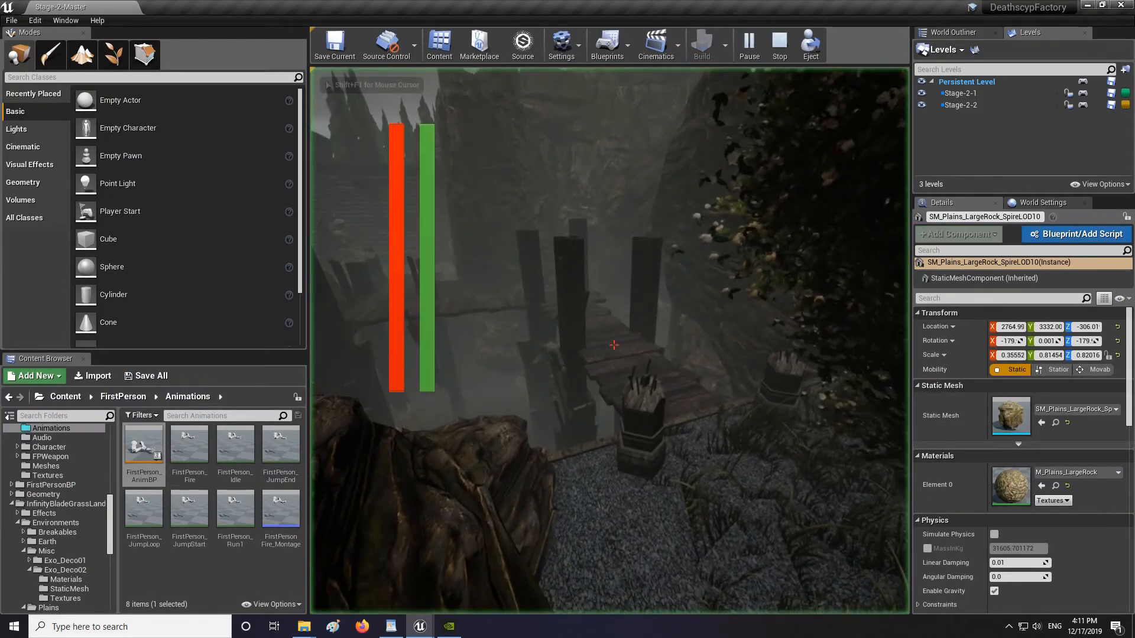
Walk and sprint along the gravel path and over the wooden bridge in the running game to test the footstep sounds.
key(w)
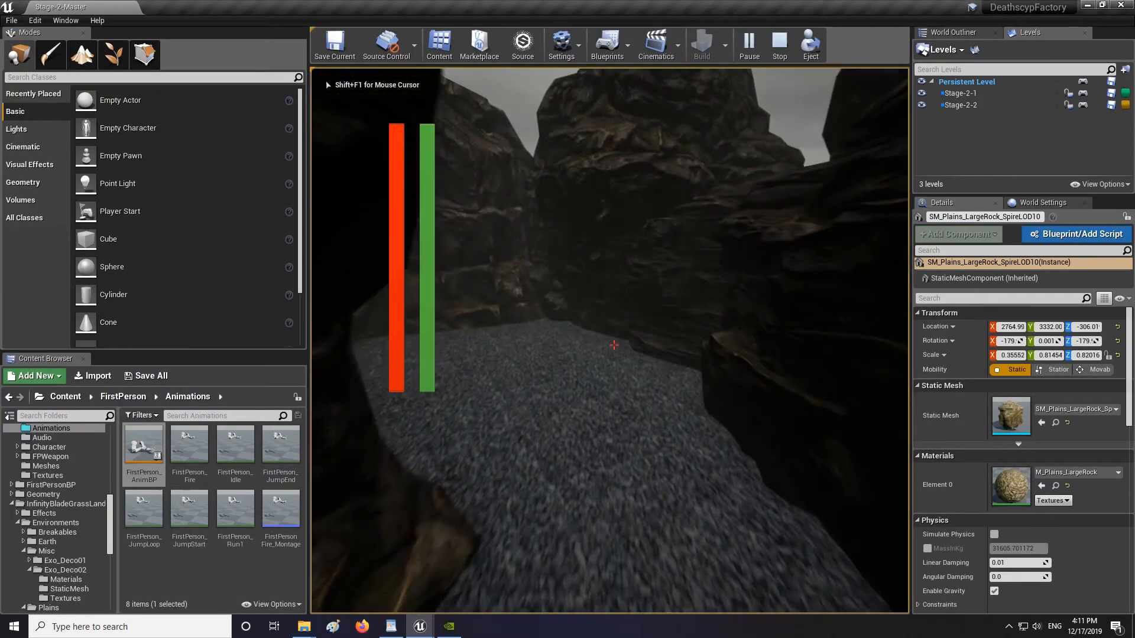
key(w)
key(shift)
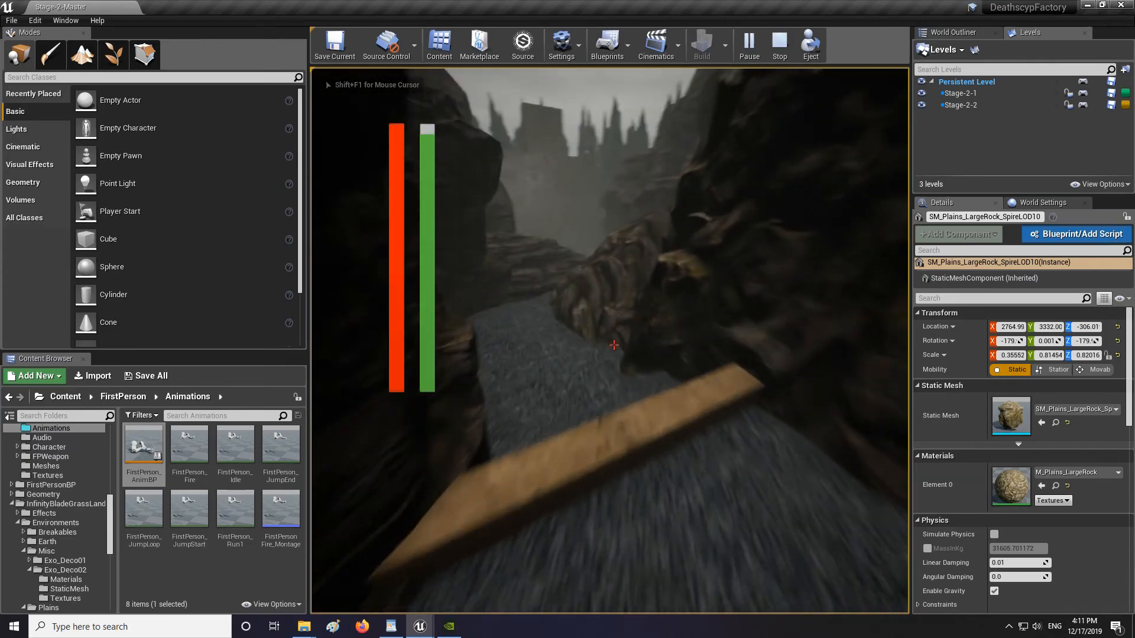
key(w)
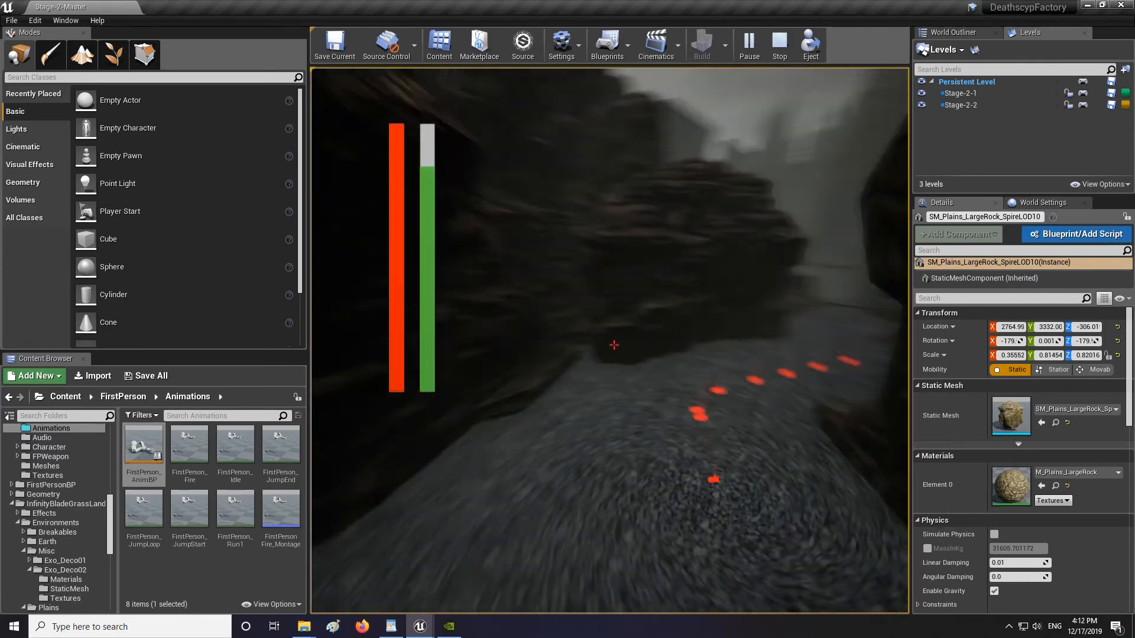
key(w)
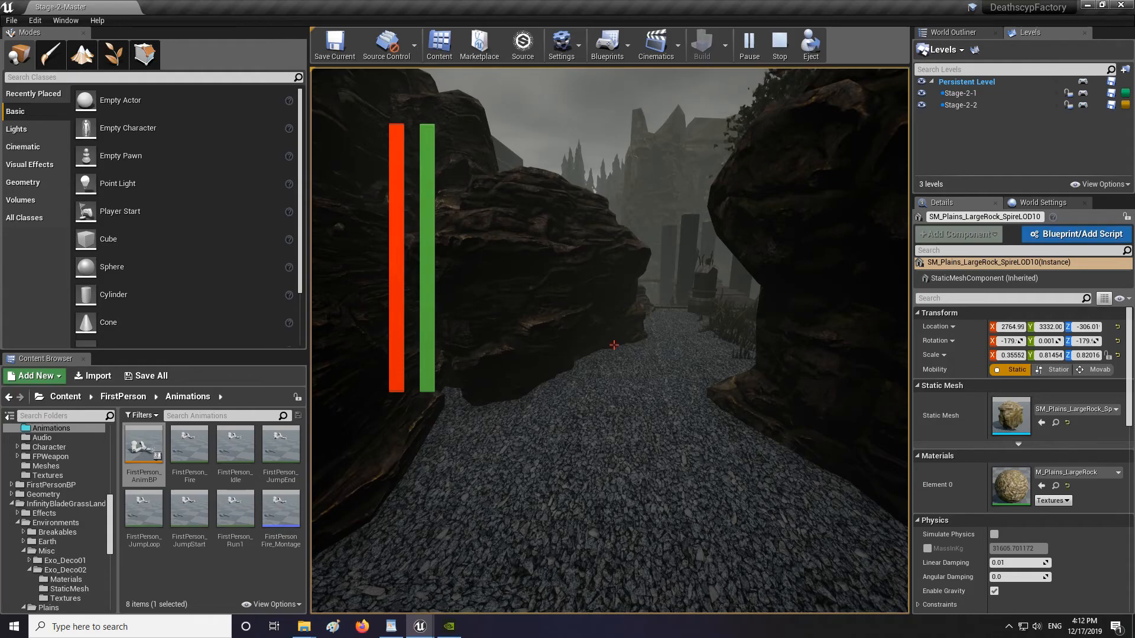
key(w)
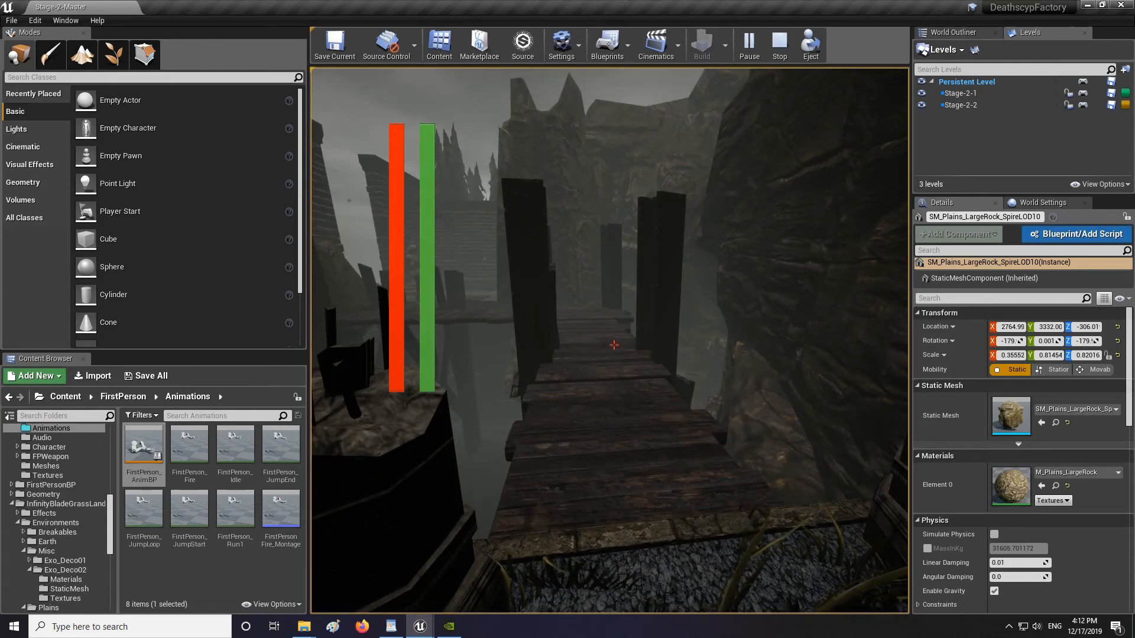
key(w)
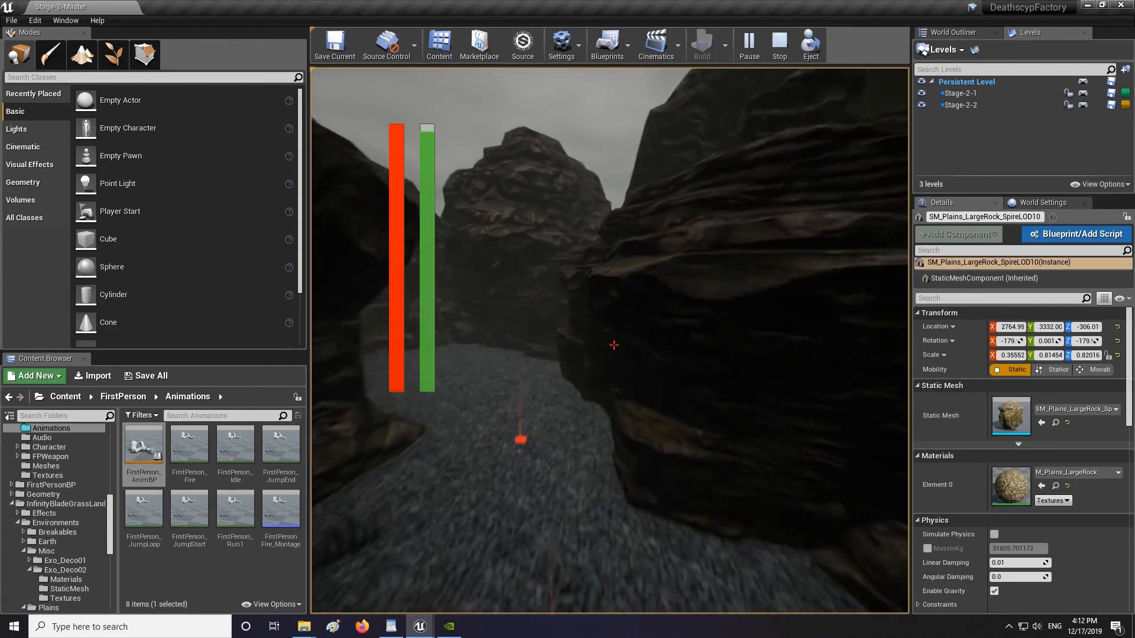